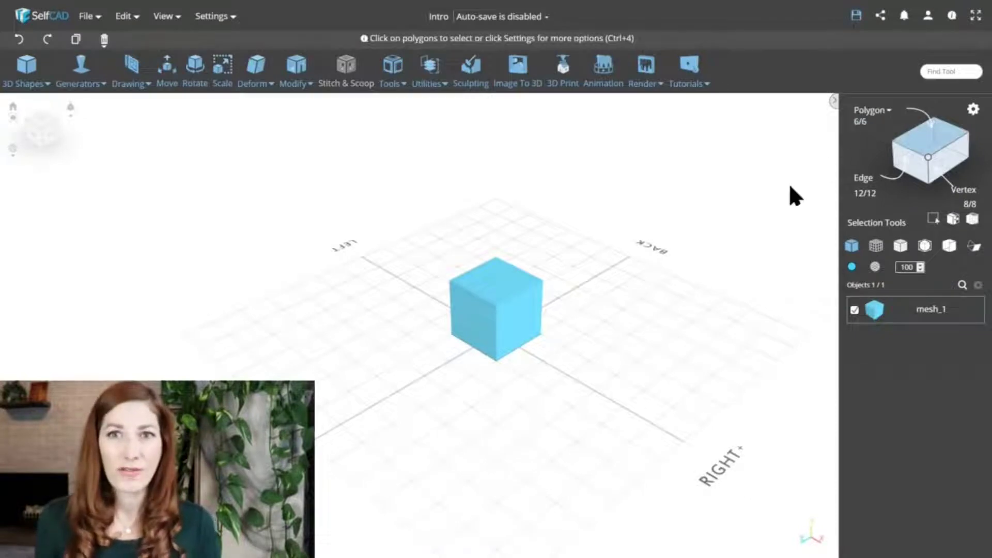
Select the cube's top face and raise it upward to make a tall box
left_click(499, 271)
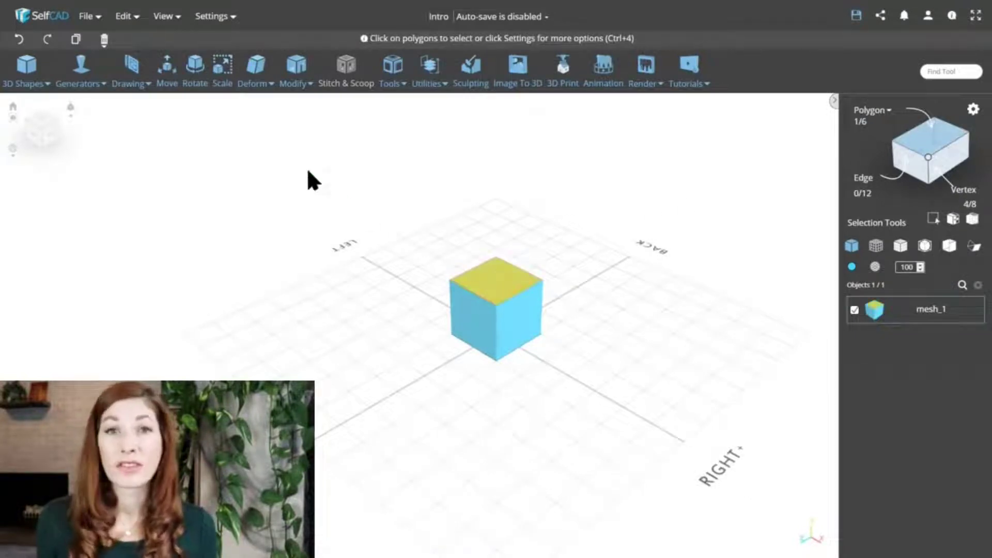
left_click(173, 93)
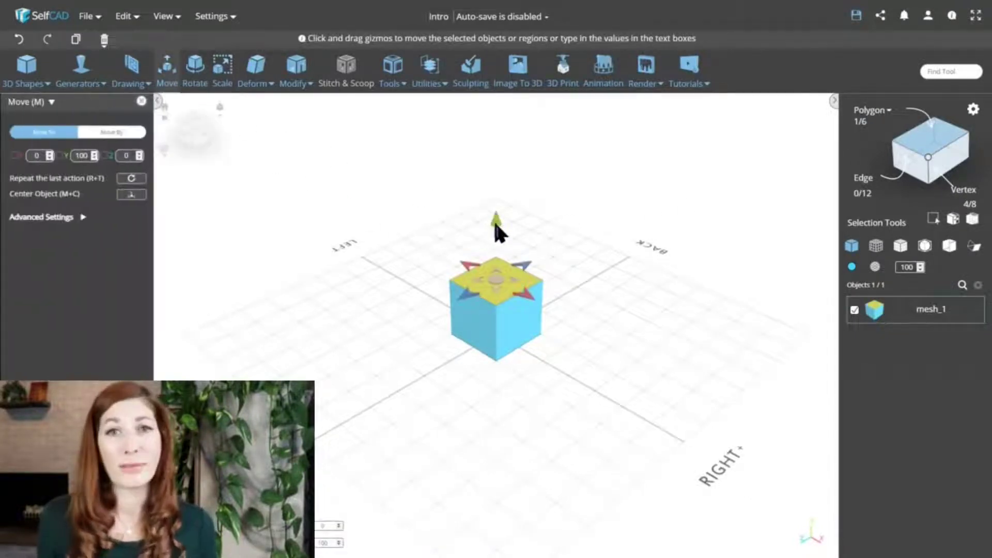
left_click_drag(495, 221, 498, 161)
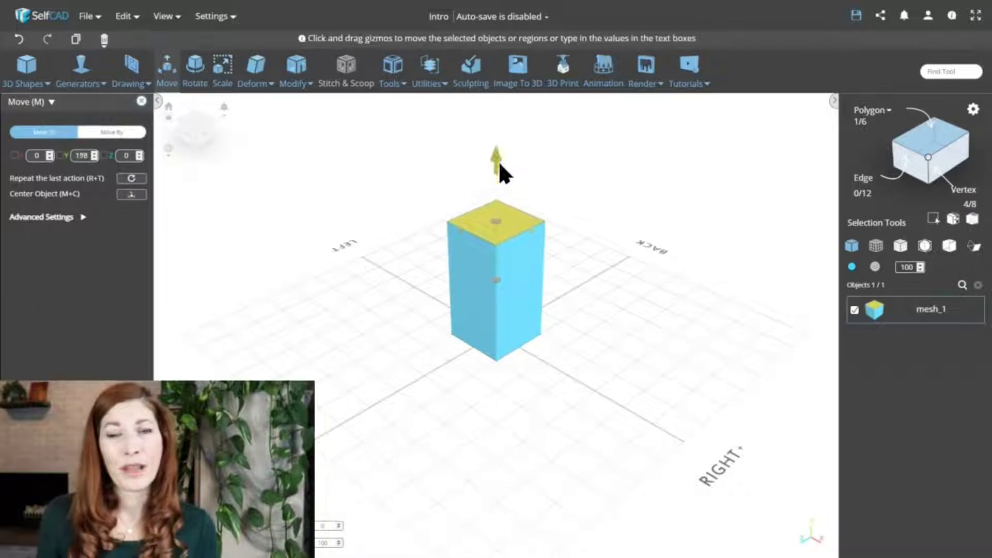
Twist the raised top face around the vertical Y axis, then clear the selection
left_click(202, 87)
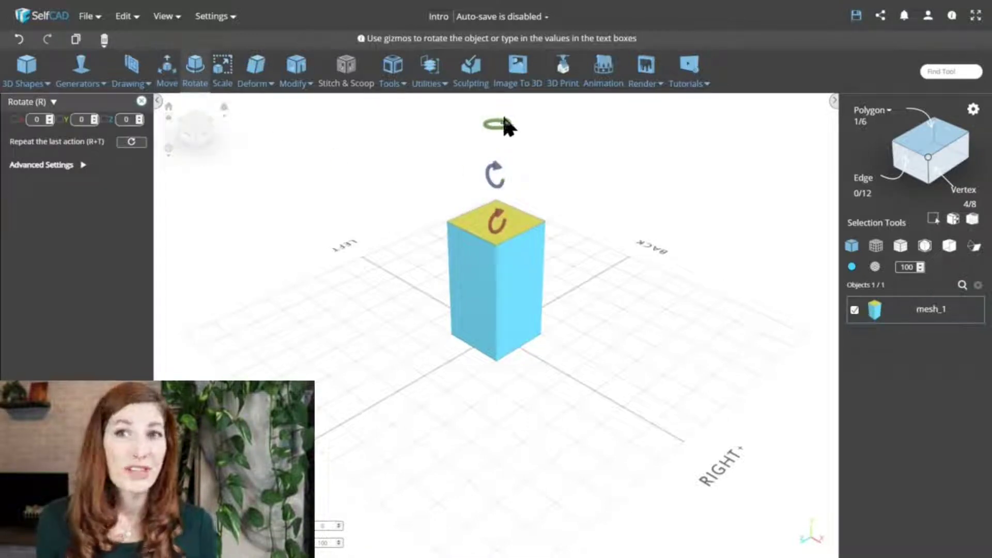
left_click_drag(506, 119, 522, 135)
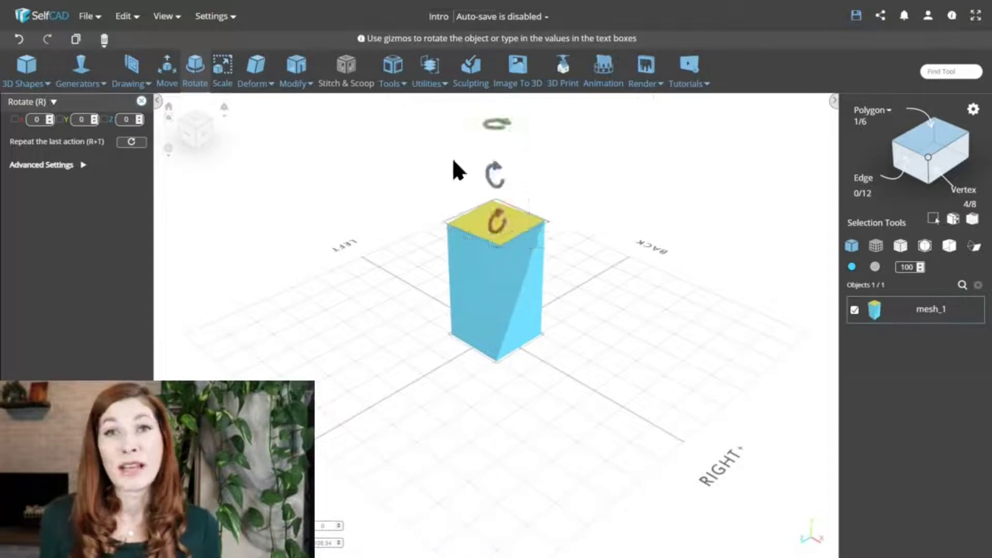
left_click(141, 100)
left_click(303, 199)
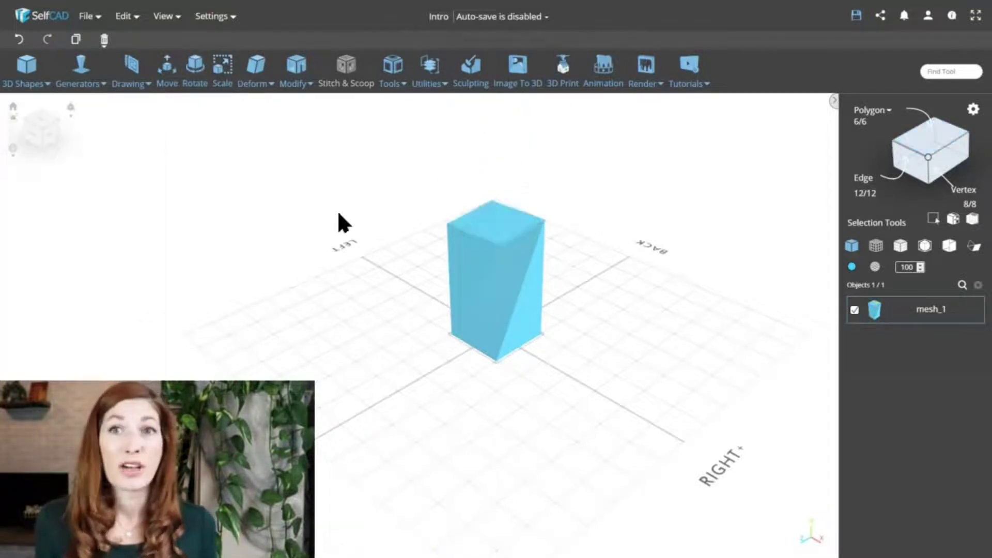
scroll(504, 302, "up", 5)
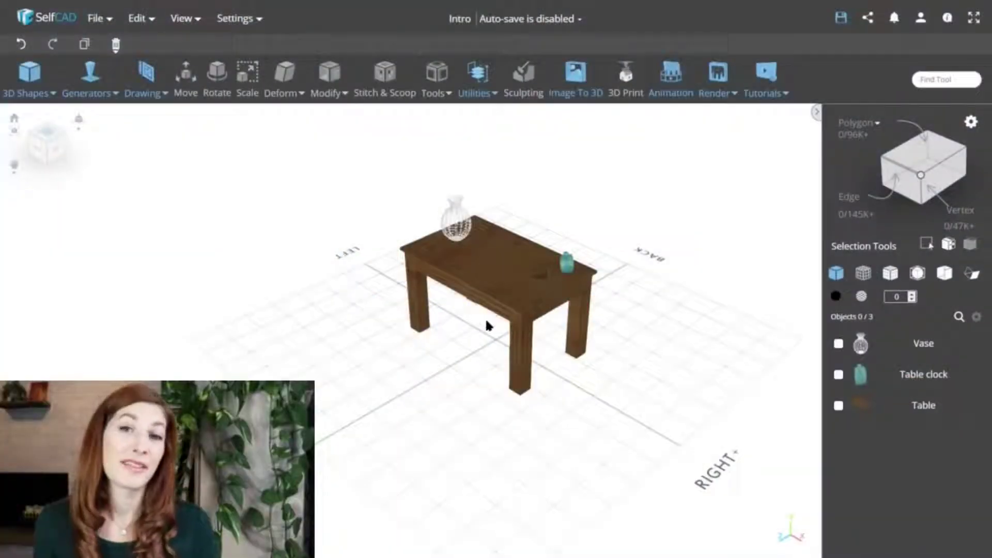
scroll(482, 246, "up", 5)
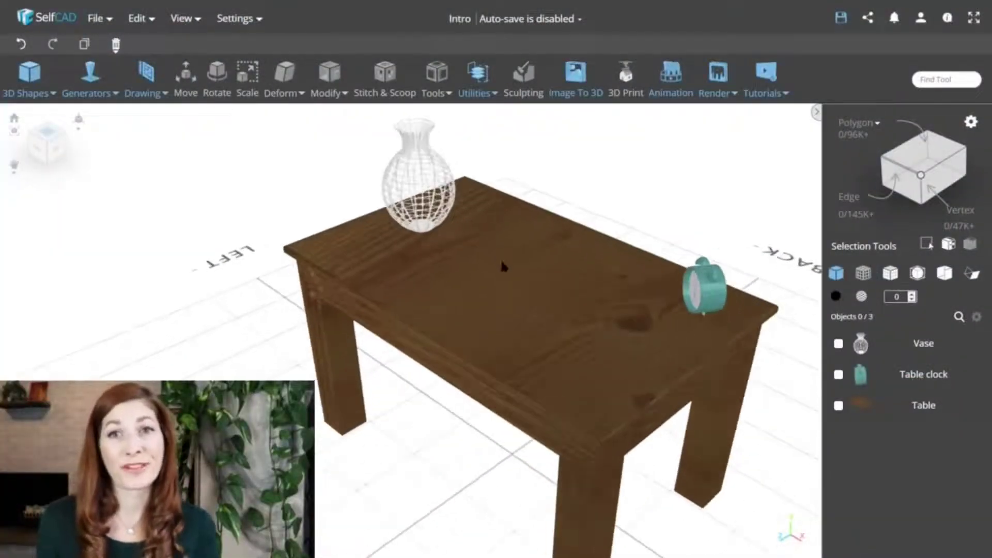
scroll(512, 281, "down", 8)
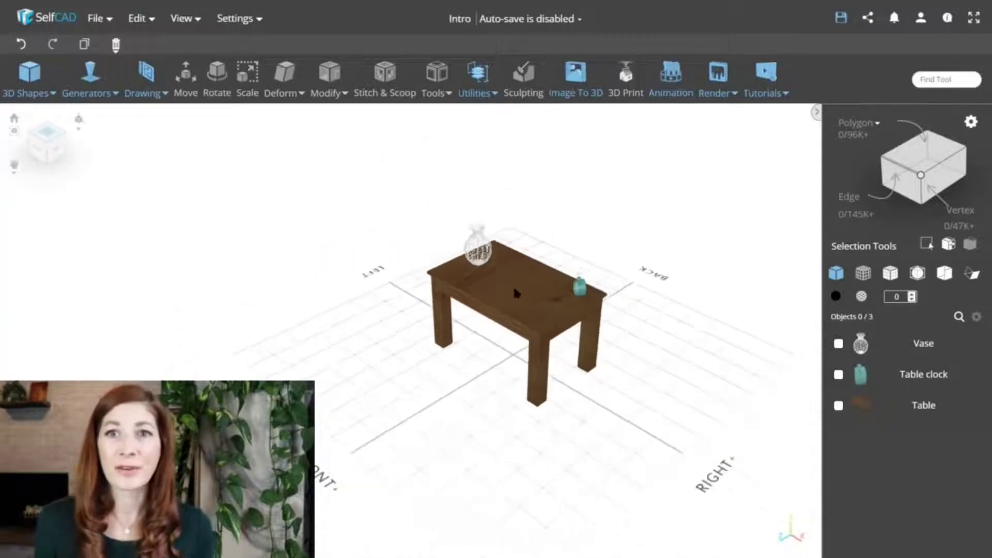
right_click_drag(584, 380, 440, 371)
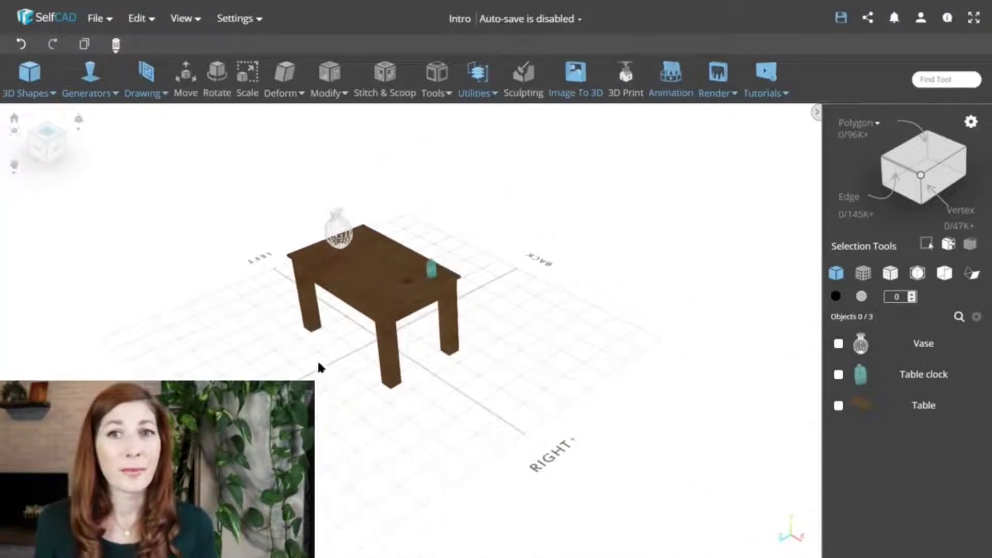
right_click_drag(318, 365, 411, 363)
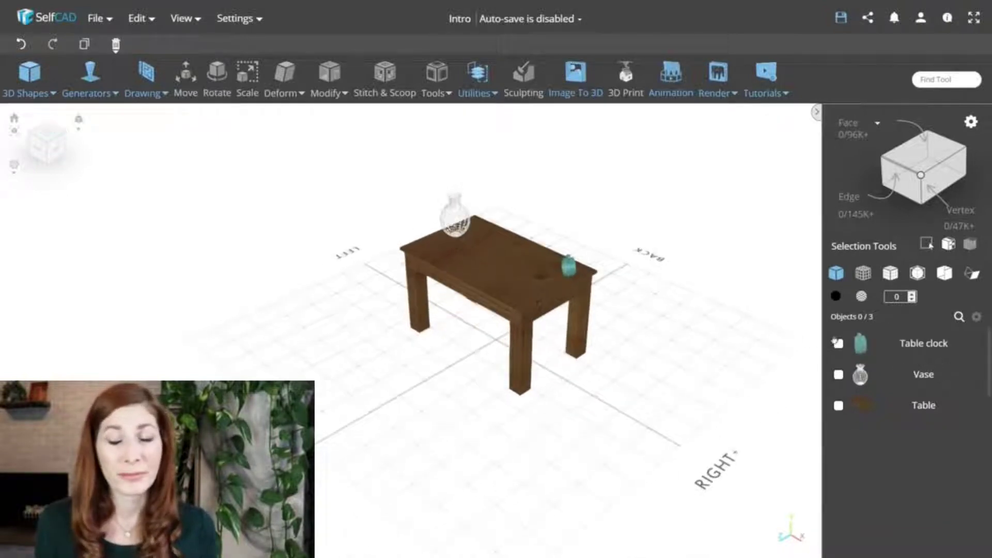
Group the Table clock and Vase into one object
left_click(838, 343)
left_click(838, 375)
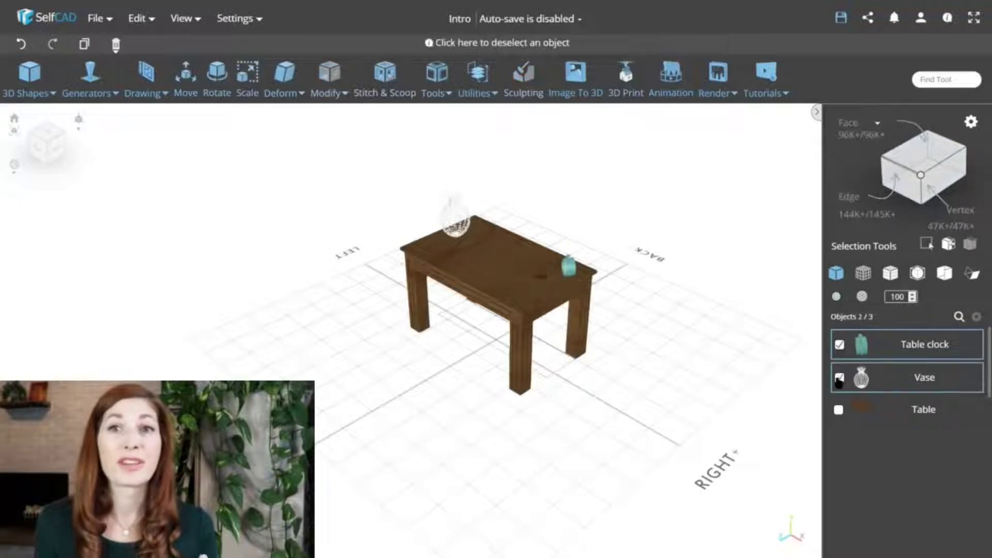
left_click(146, 20)
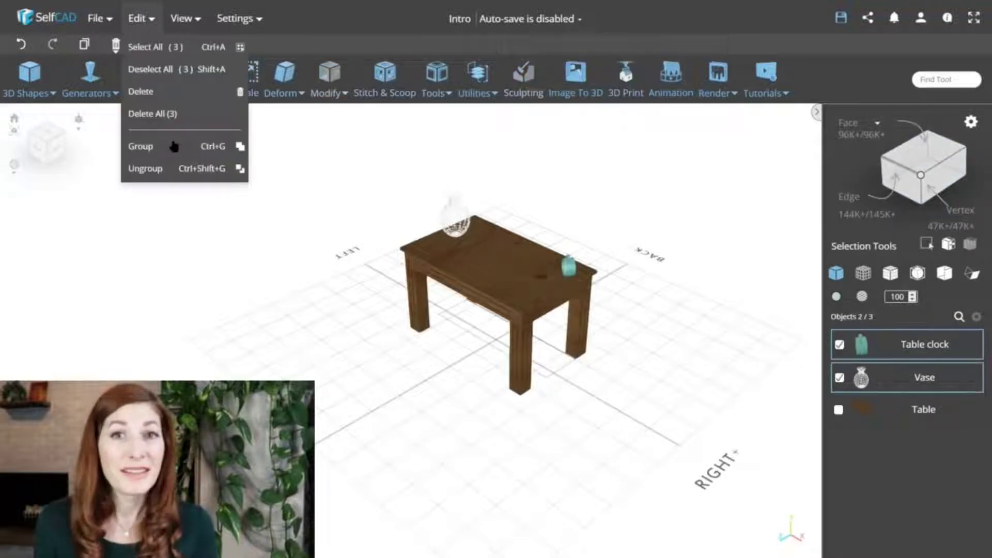
left_click(173, 147)
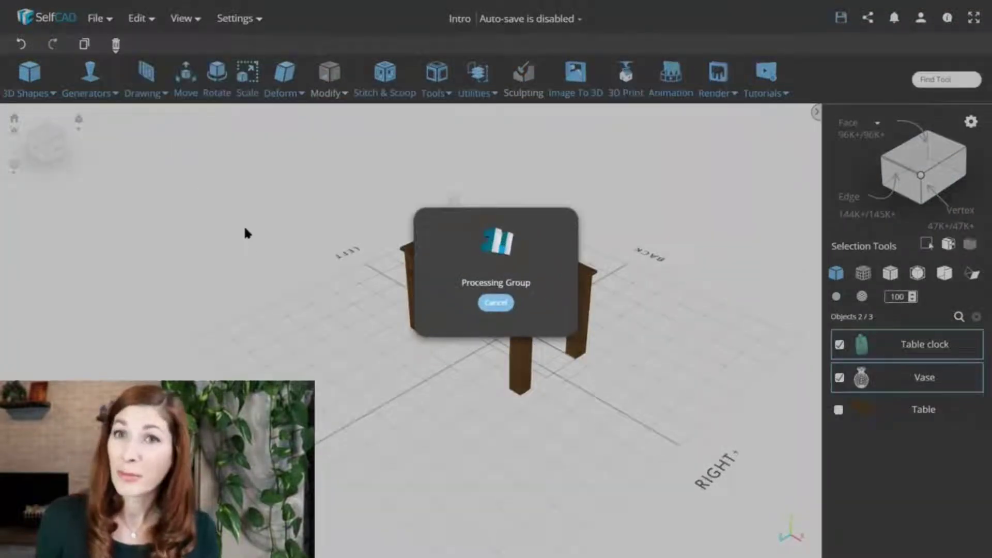
Shift the group slightly along X, then ungroup it into separate objects
key("m")
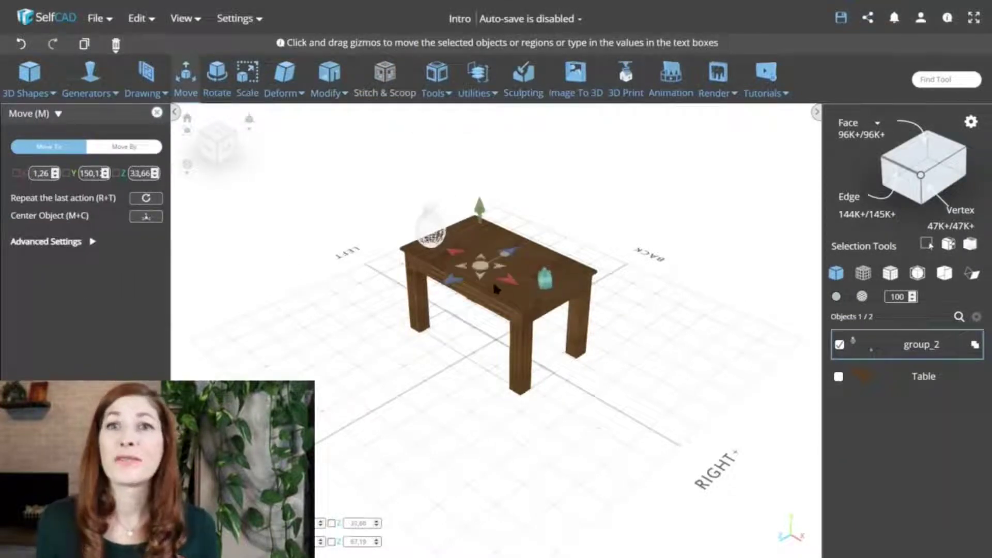
left_click_drag(510, 281, 512, 287)
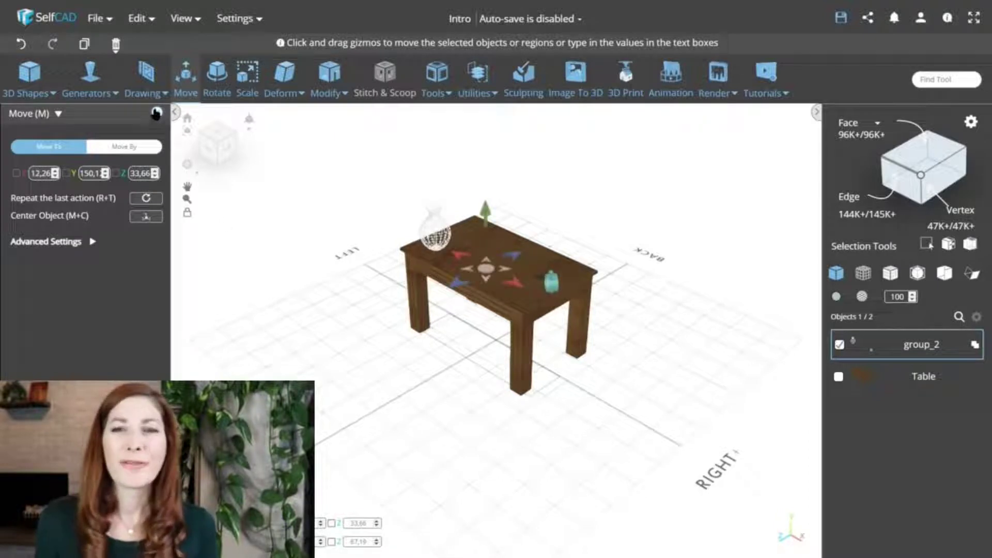
left_click(157, 112)
left_click(138, 17)
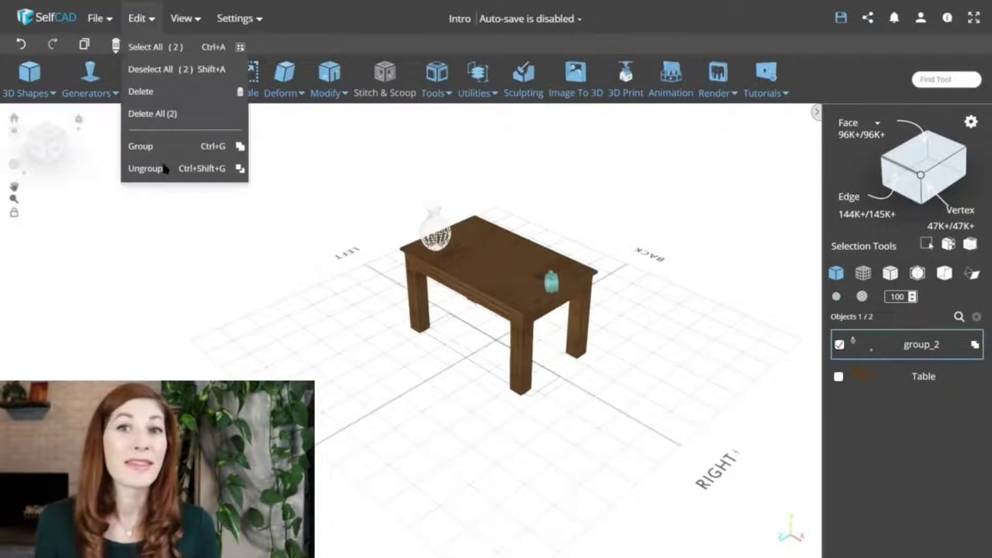
left_click(147, 168)
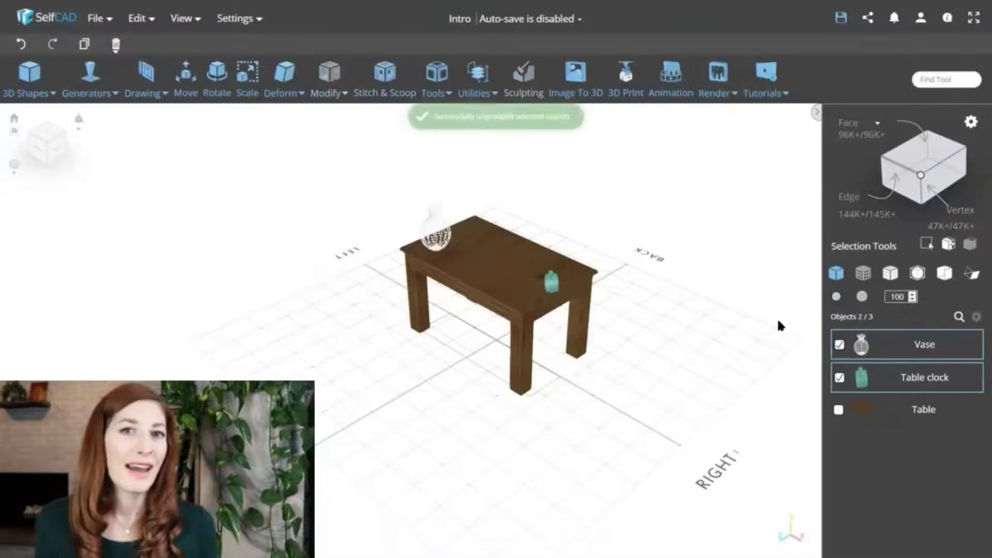
Move only the Table clock toward the tabletop's far edge, to Z -35.74
left_click(839, 345)
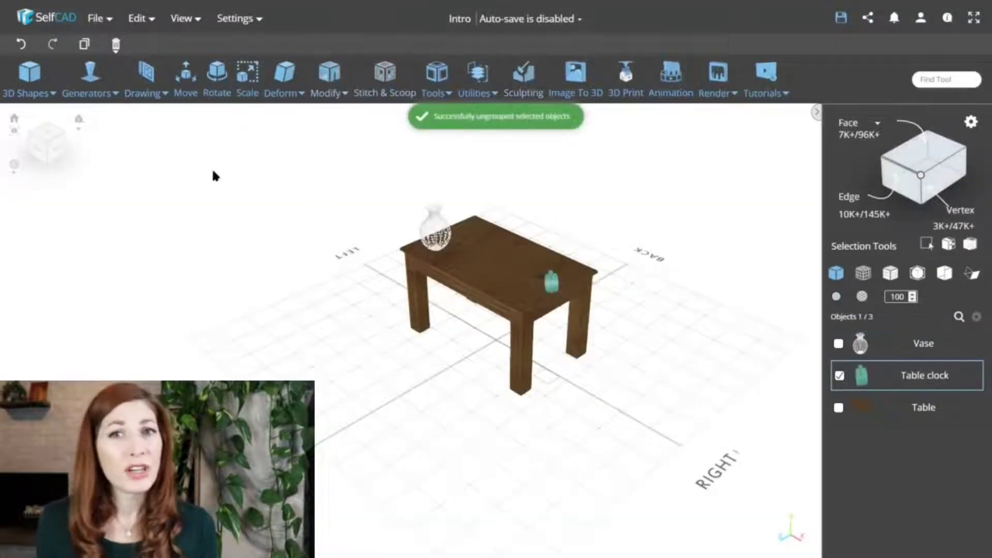
key("m")
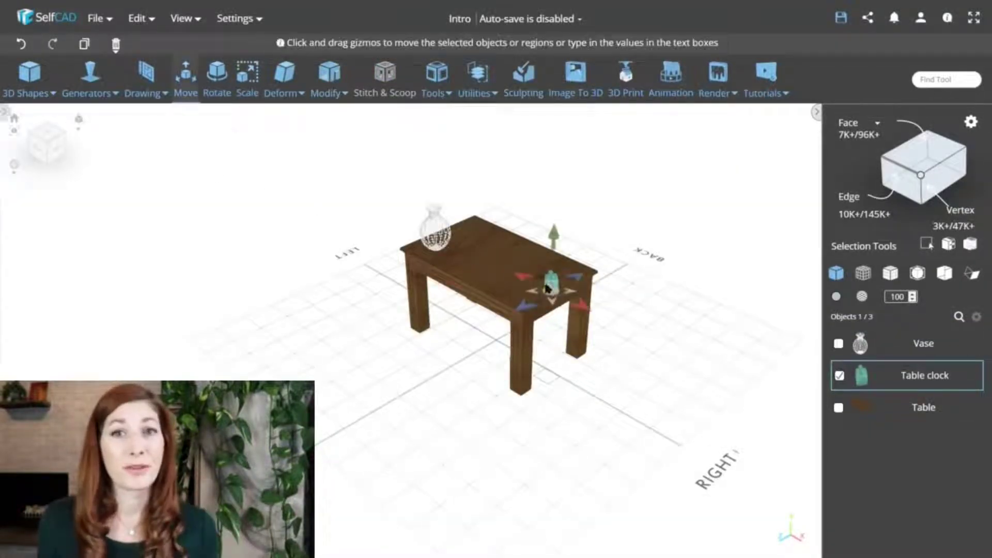
left_click_drag(549, 287, 567, 278)
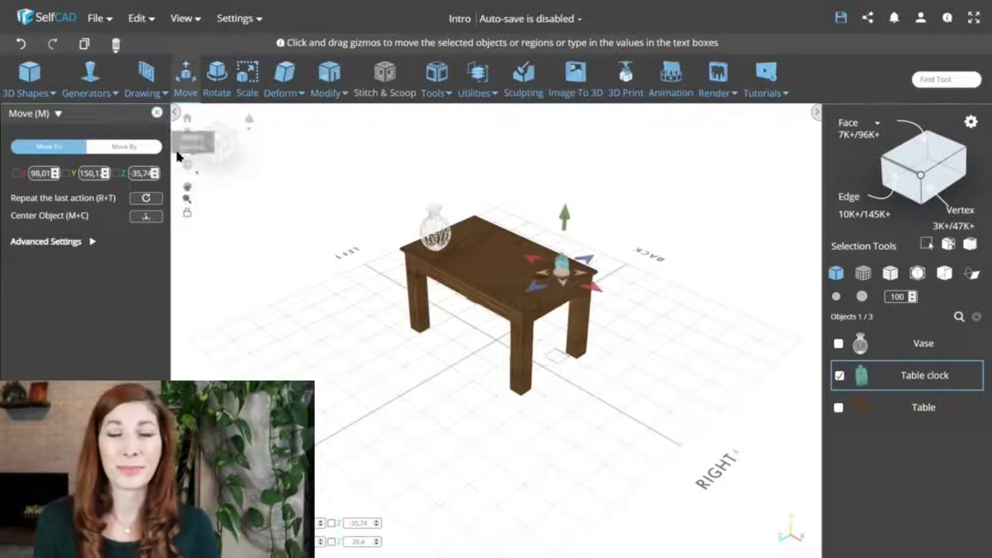
left_click(157, 113)
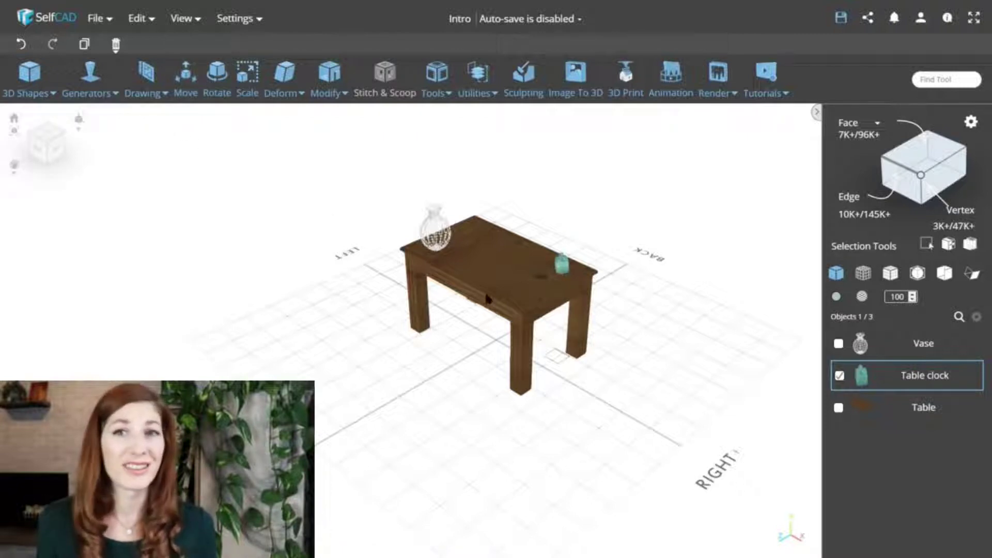
mouse_move(473, 383)
left_mouse_down()
mouse_move(355, 384)
mouse_move(466, 383)
left_mouse_up()
scroll(498, 274, "up", 5)
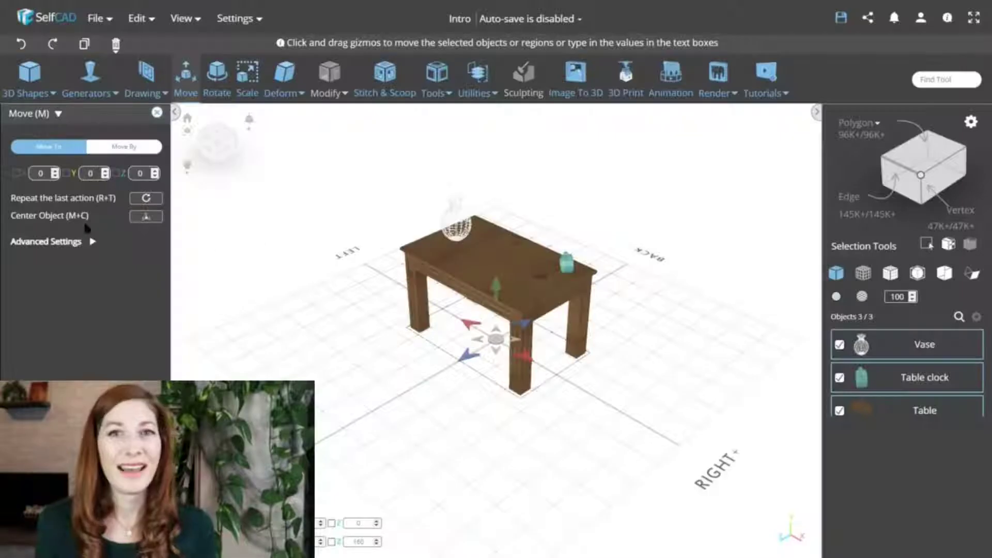
Move all three objects together to position X 200 and Z 100
type("200")
key("Return")
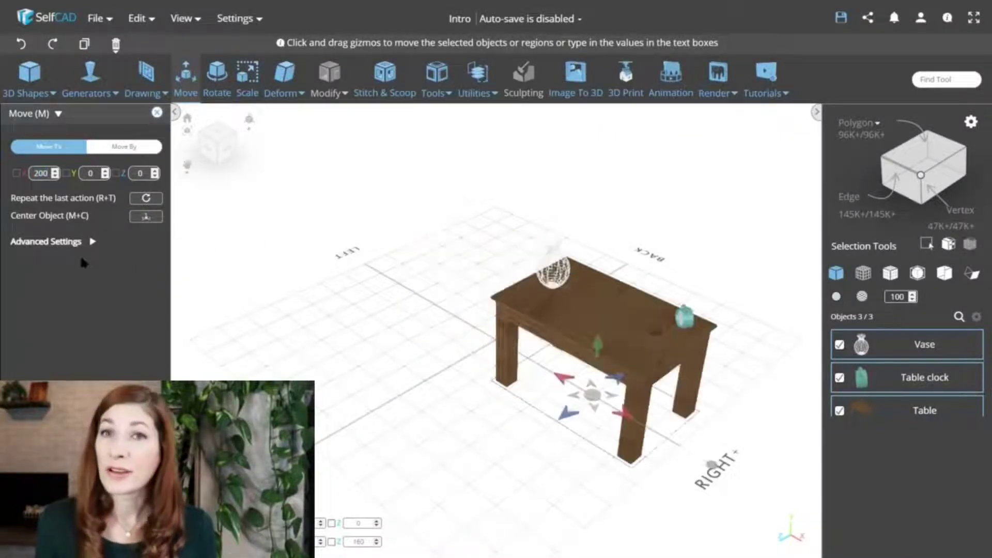
type("100")
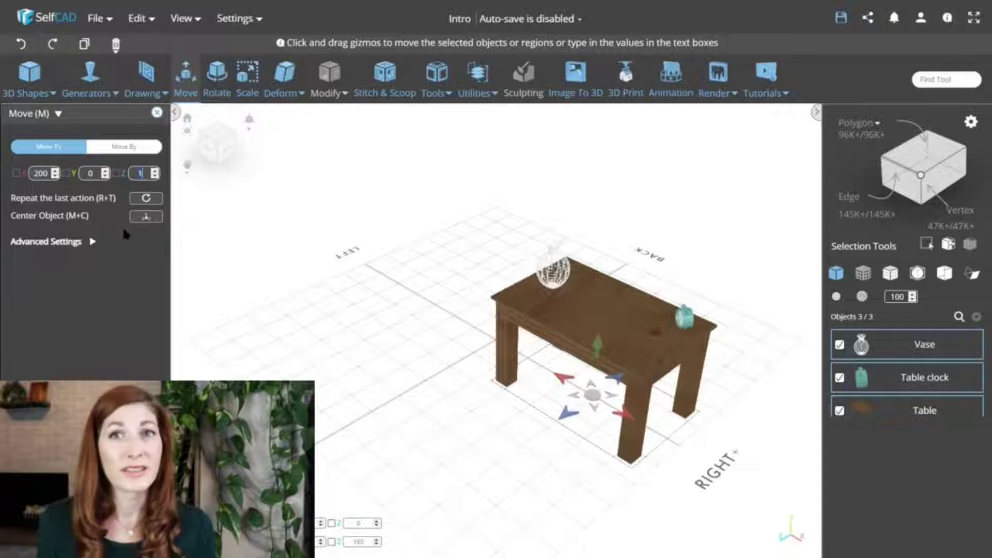
key("Return")
middle_click_drag(411, 397, 333, 382)
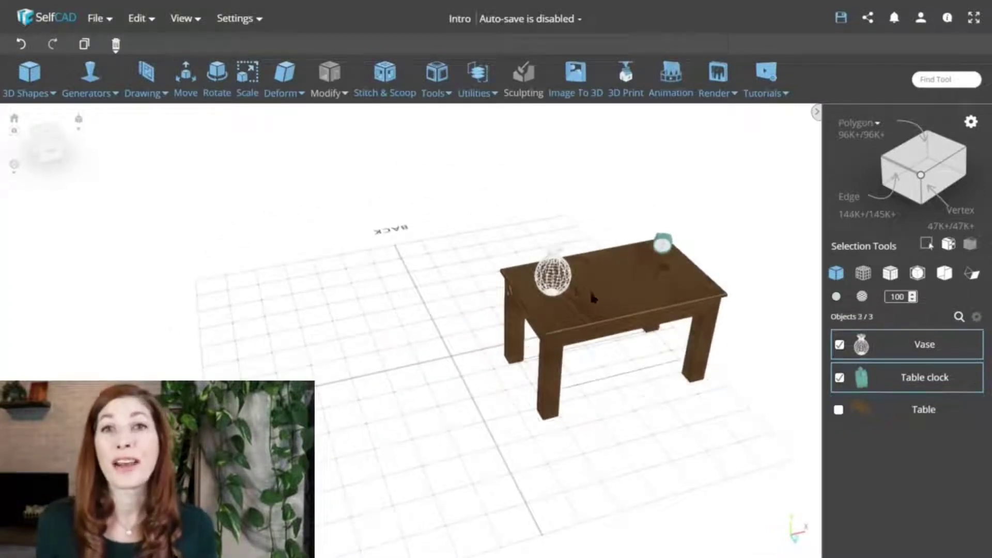
With only the Vase selected, slide it along the tabletop toward the front edge
left_click(661, 246)
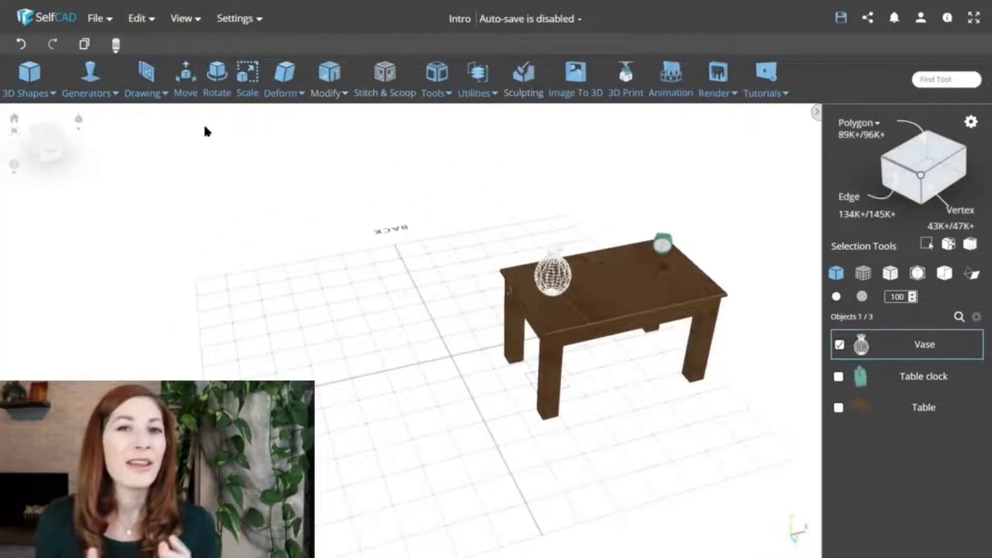
left_click(186, 78)
left_click_drag(557, 277, 613, 296)
right_click_drag(636, 359, 396, 357)
left_click_drag(395, 360, 406, 425)
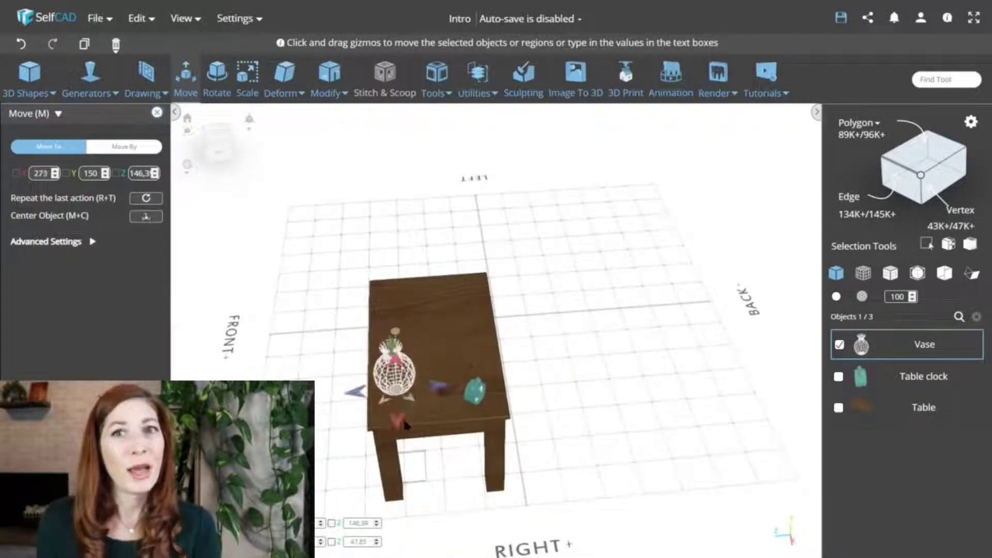
left_click_drag(399, 391, 428, 416)
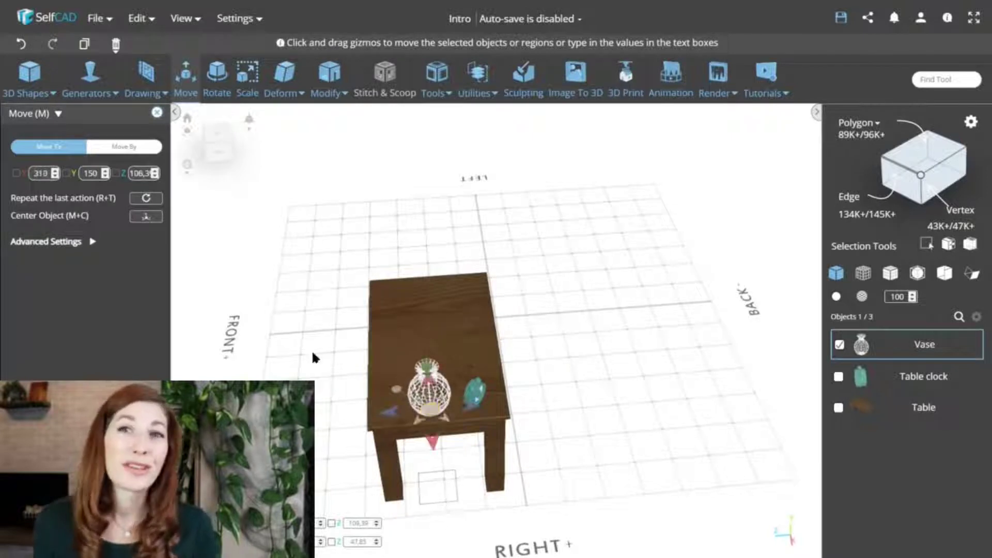
right_click_drag(312, 355, 593, 355)
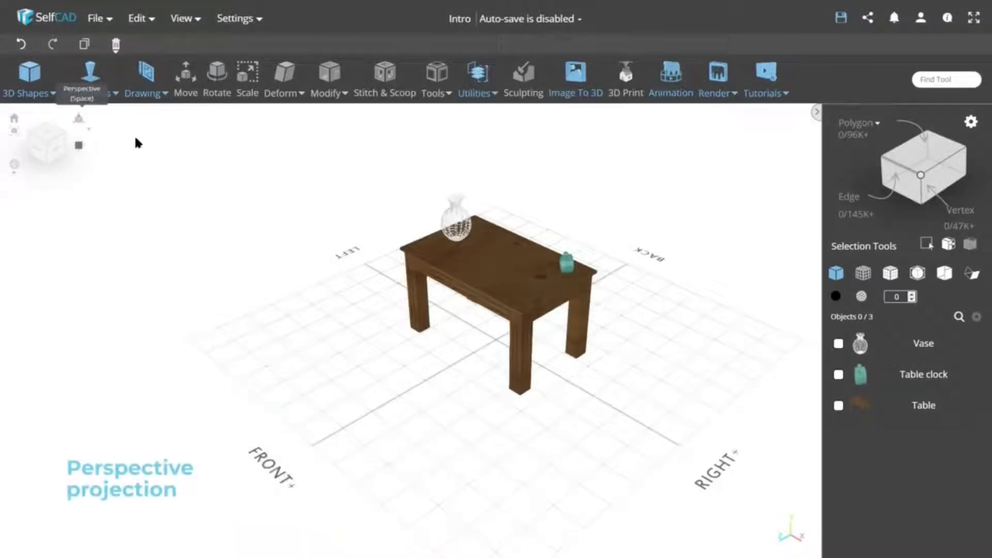
scroll(517, 274, "up", 10)
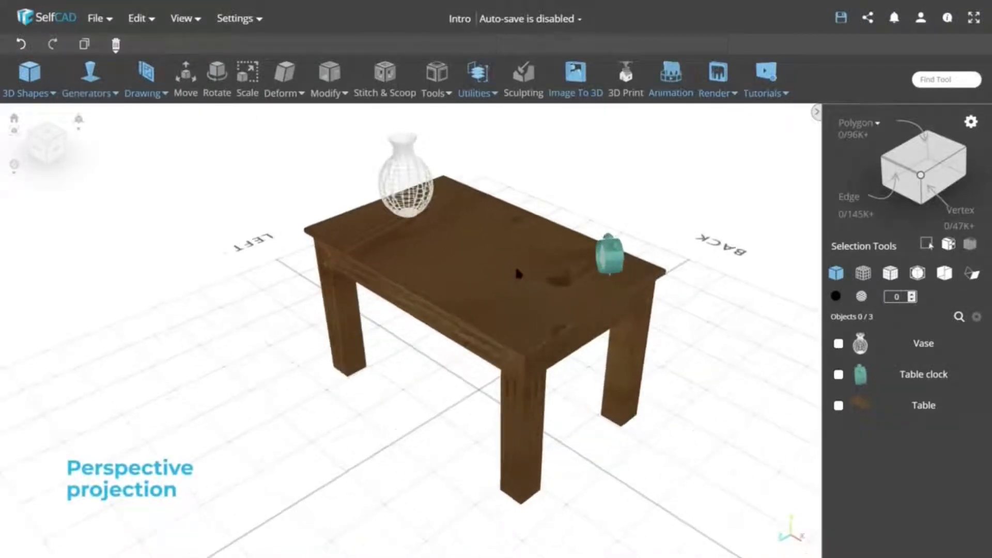
scroll(505, 292, "up", 3)
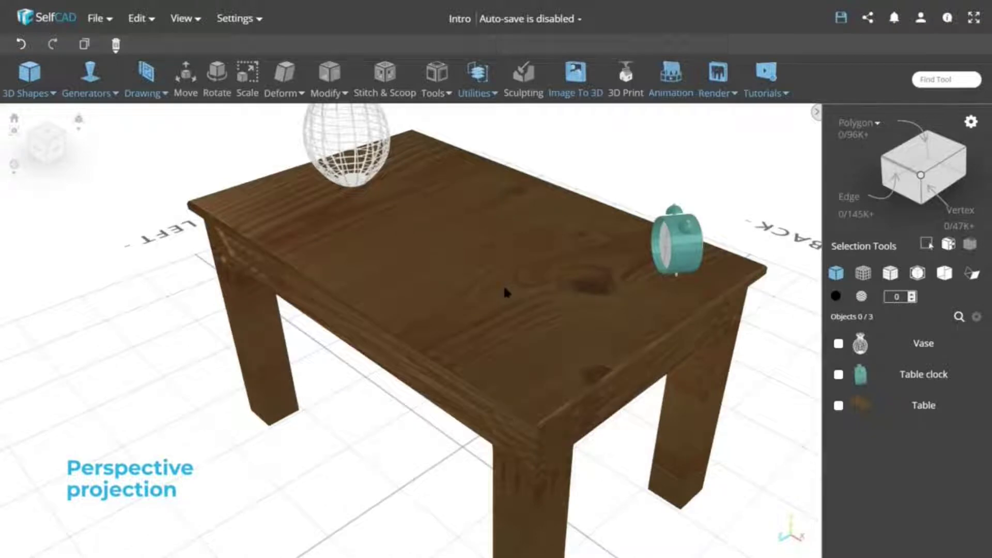
scroll(501, 290, "down", 10)
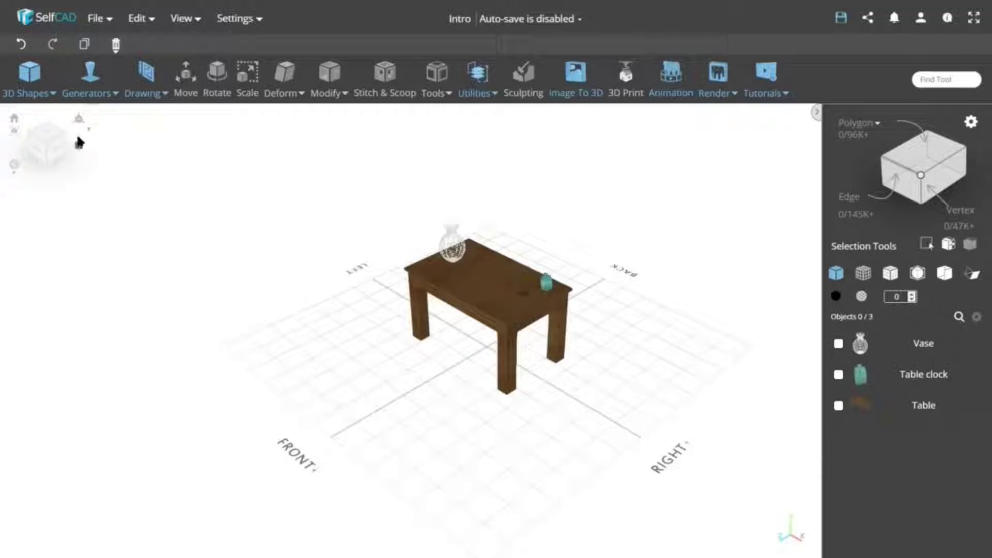
Switch to orthographic projection and orbit to view the table from the opposite side
left_click(78, 142)
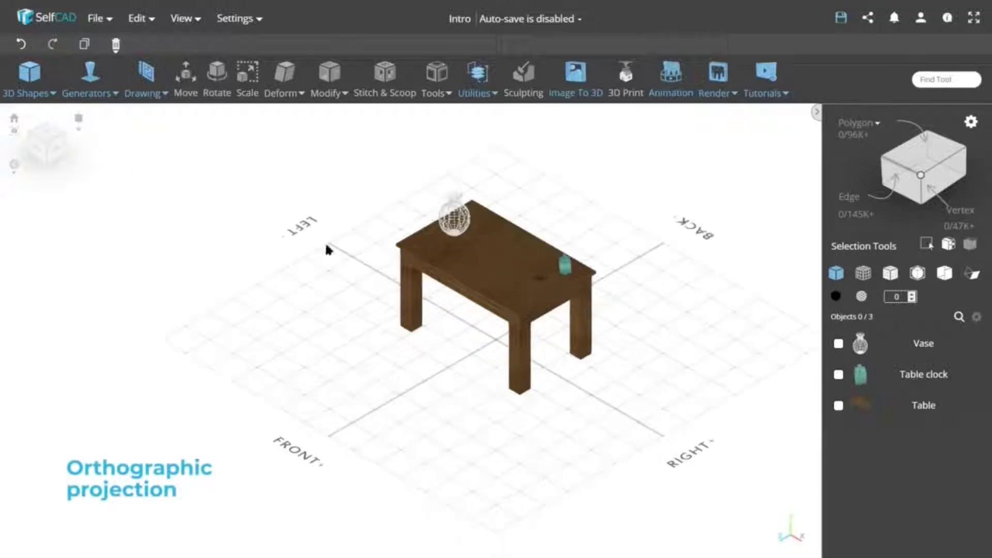
left_click_drag(357, 270, 205, 283)
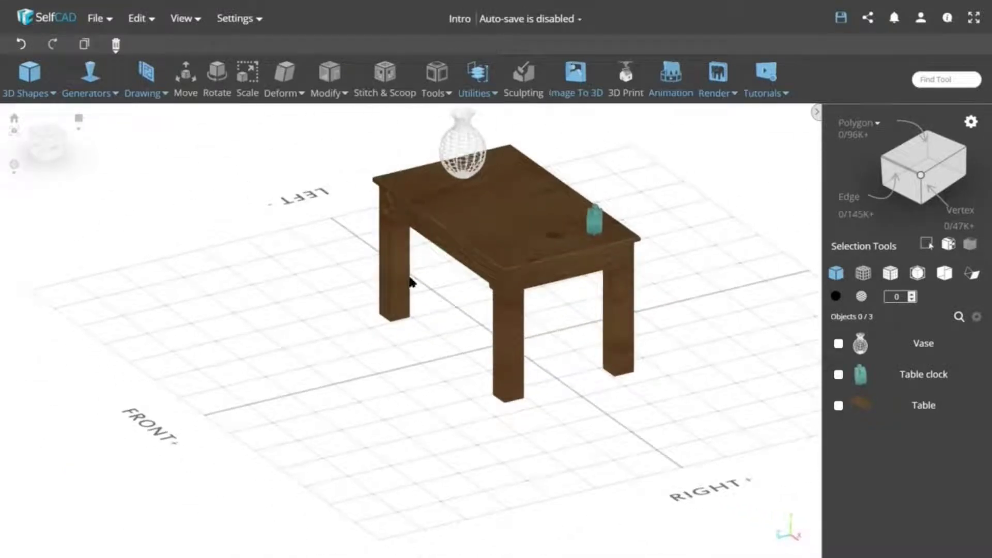
scroll(411, 281, "down", 3)
left_click_drag(425, 294, 285, 293)
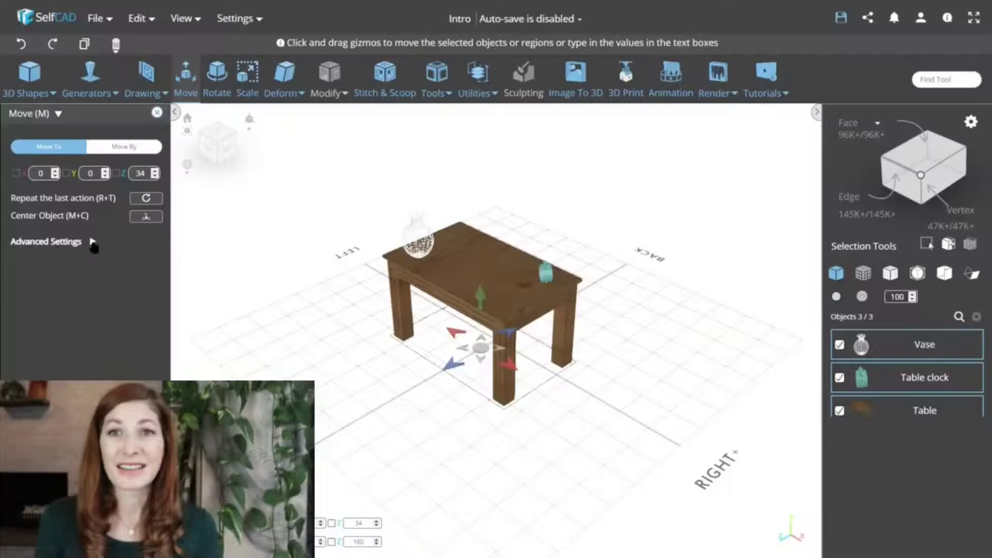
Set the Move gizmo origin to Front and Top, then begin manual gizmo placement
left_click(92, 241)
left_click(83, 303)
left_click(77, 318)
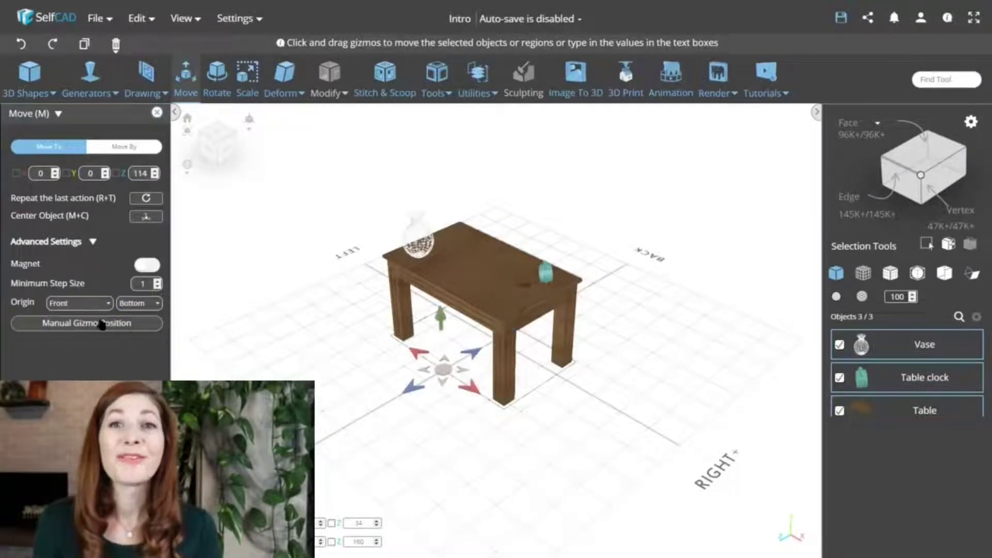
left_click(138, 304)
left_click(130, 320)
left_click_drag(352, 383, 479, 378)
left_click(146, 324)
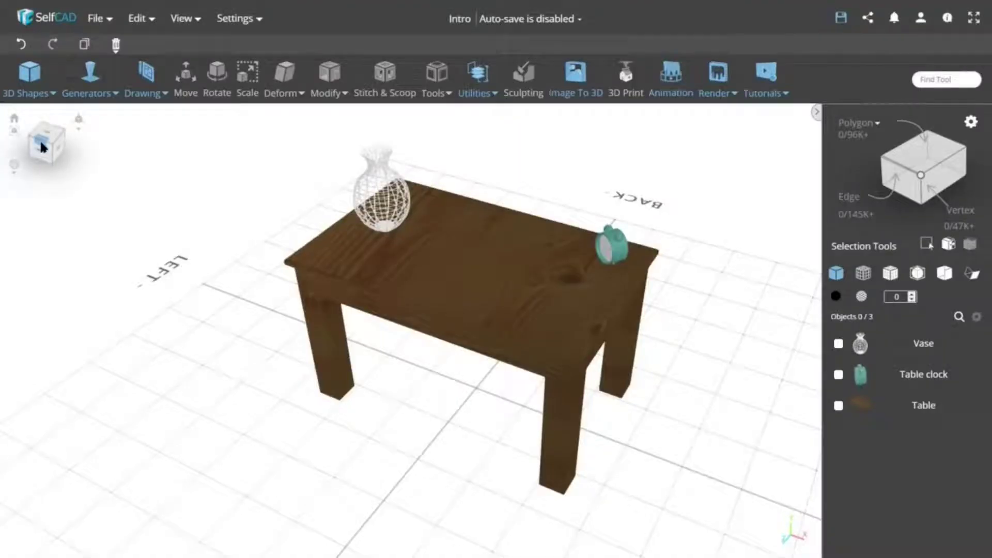
View the table from front and top, and set front views in the viewports
left_click(42, 148)
left_click(45, 136)
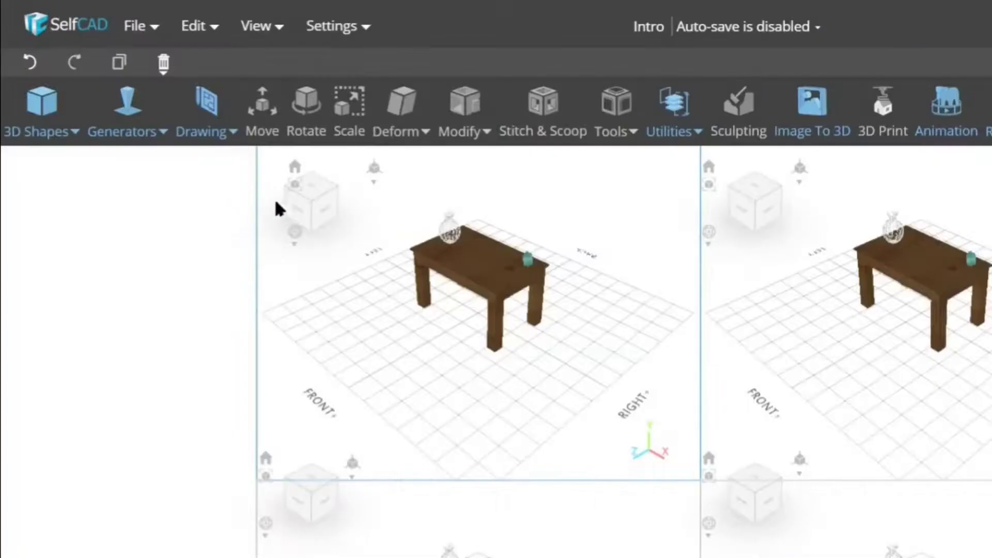
left_click(297, 212)
scroll(489, 249, "up", 5)
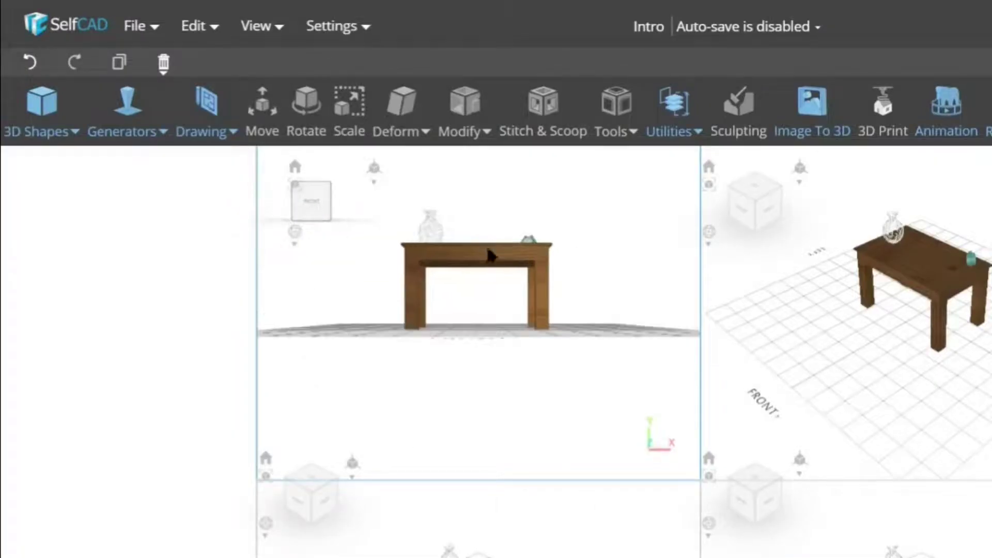
left_click(774, 192)
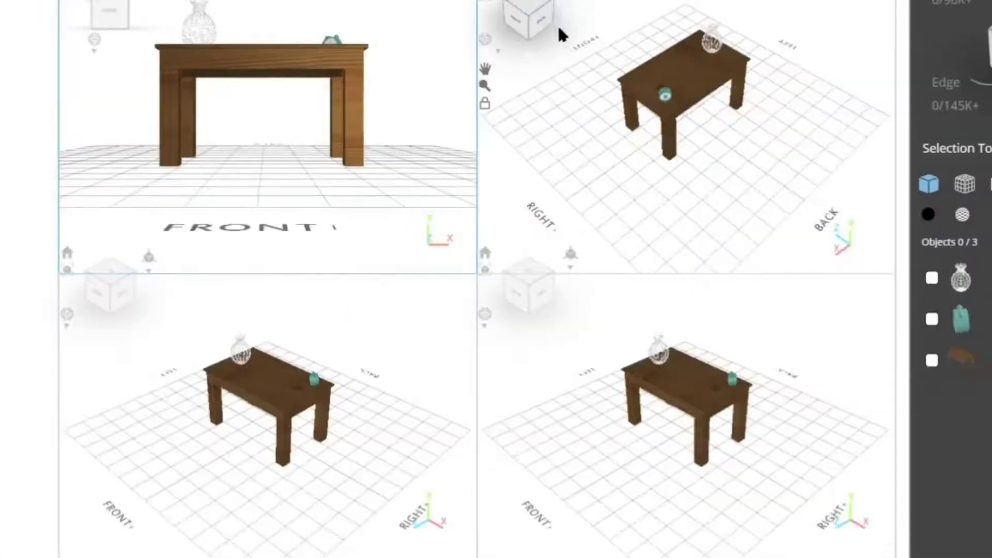
left_click(517, 294)
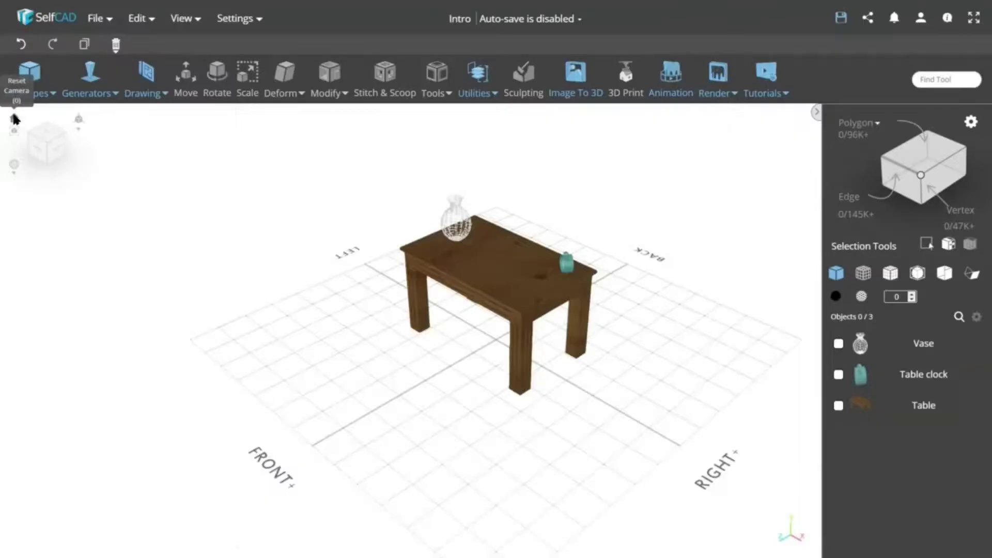
Increase the Workspace viewport layout setting step by step to four viewports
left_click(222, 18)
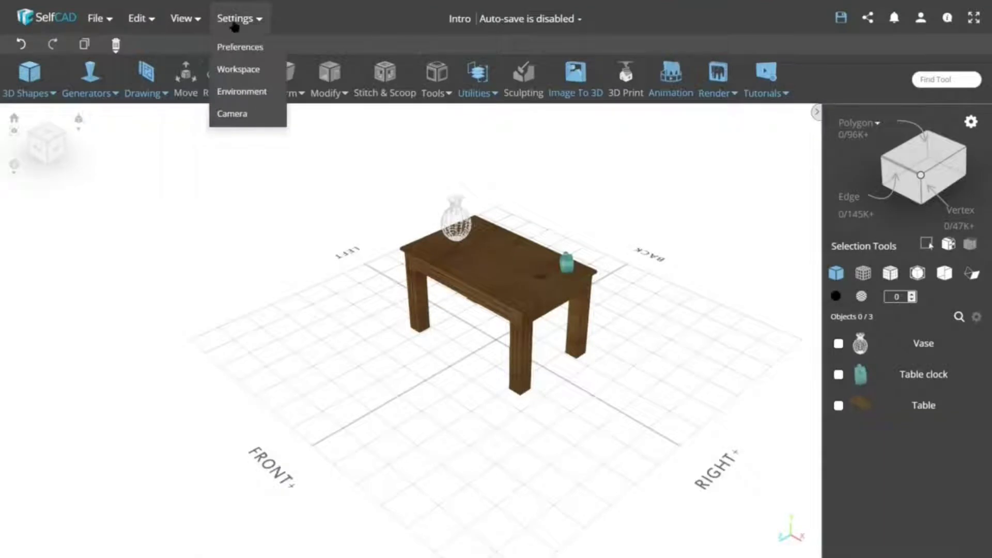
left_click(245, 70)
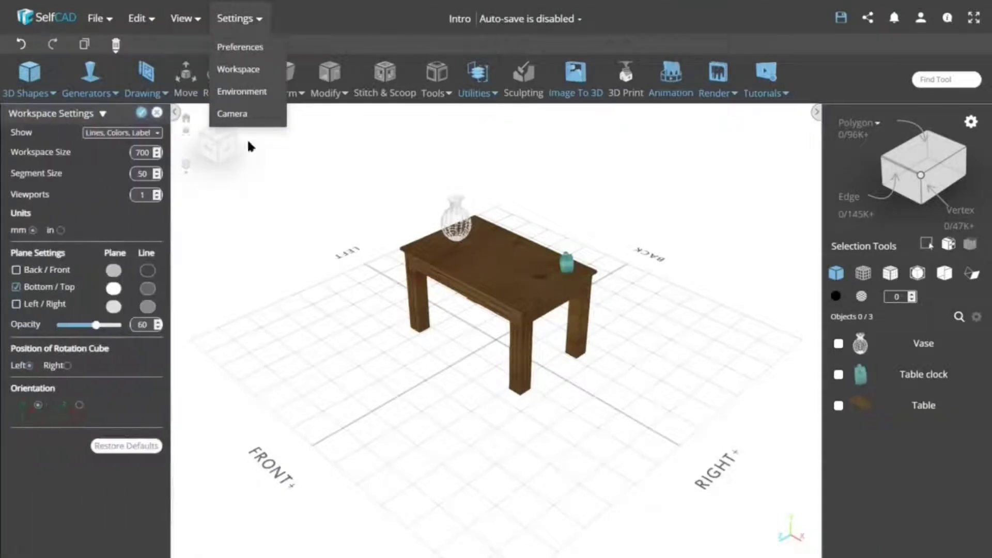
left_click(156, 192)
left_click(157, 192)
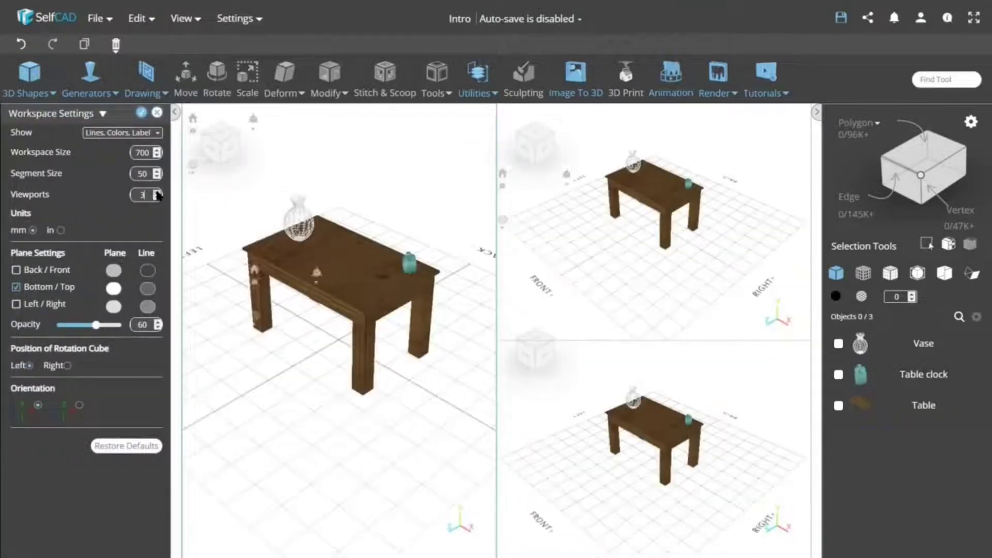
left_click(156, 192)
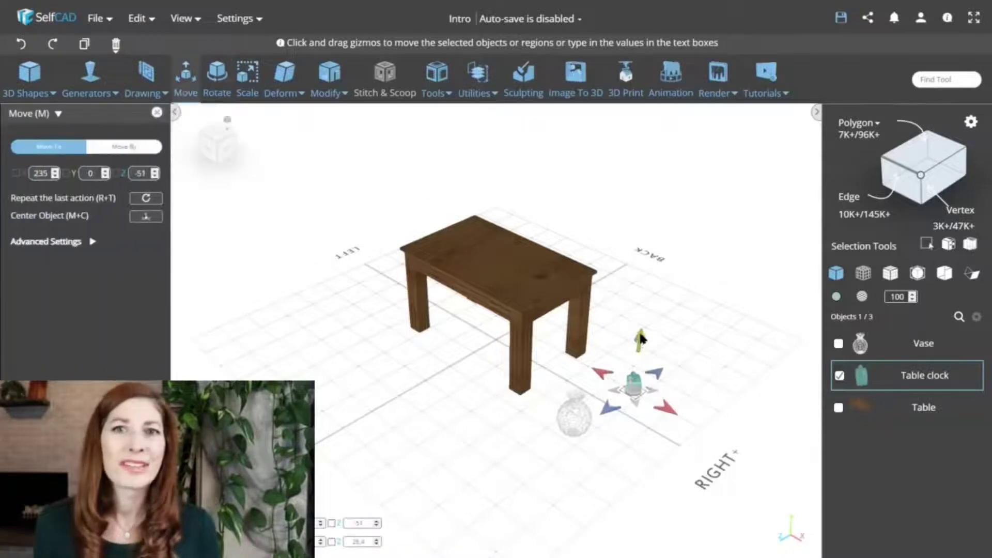
Move the Table clock back onto the tabletop's right end, resting at X 96, Y 150, Z -51
left_click_drag(640, 304, 597, 211)
left_click_drag(519, 170, 519, 166)
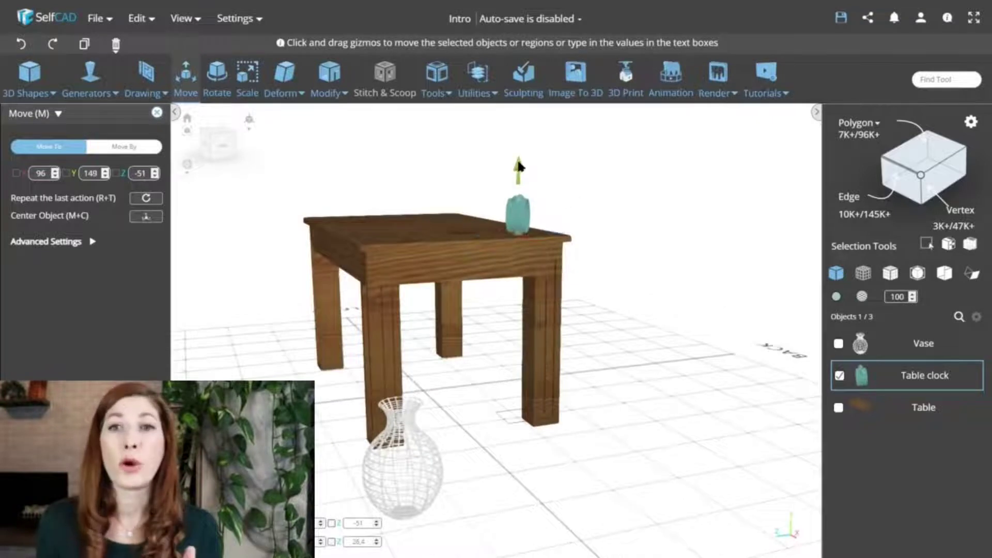
scroll(536, 232, "up", 5)
scroll(626, 181, "up", 5)
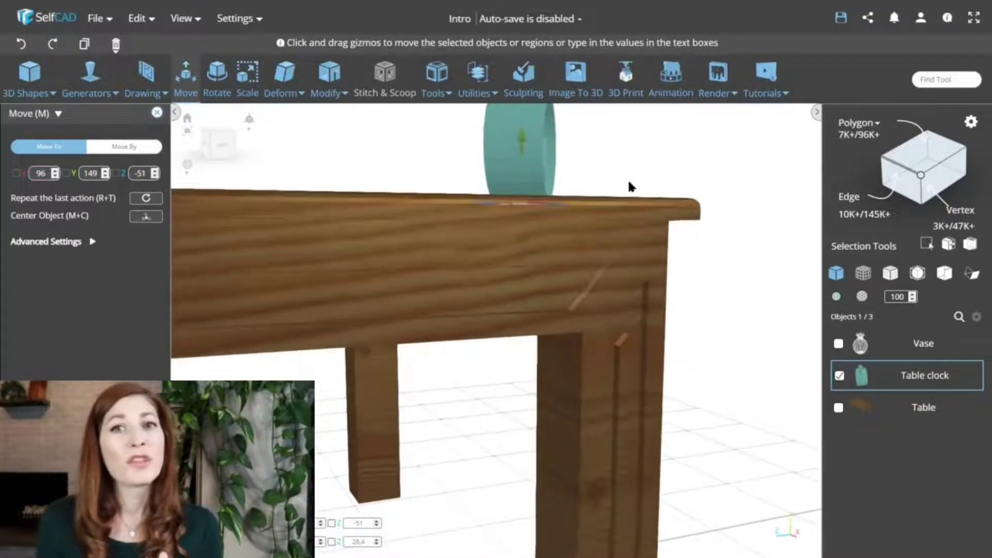
left_click_drag(629, 187, 626, 190)
left_click_drag(526, 165, 523, 155)
mouse_move(667, 181)
left_mouse_down()
mouse_move(504, 199)
mouse_move(653, 194)
left_mouse_up()
scroll(654, 194, "up", 3)
scroll(705, 307, "down", 3)
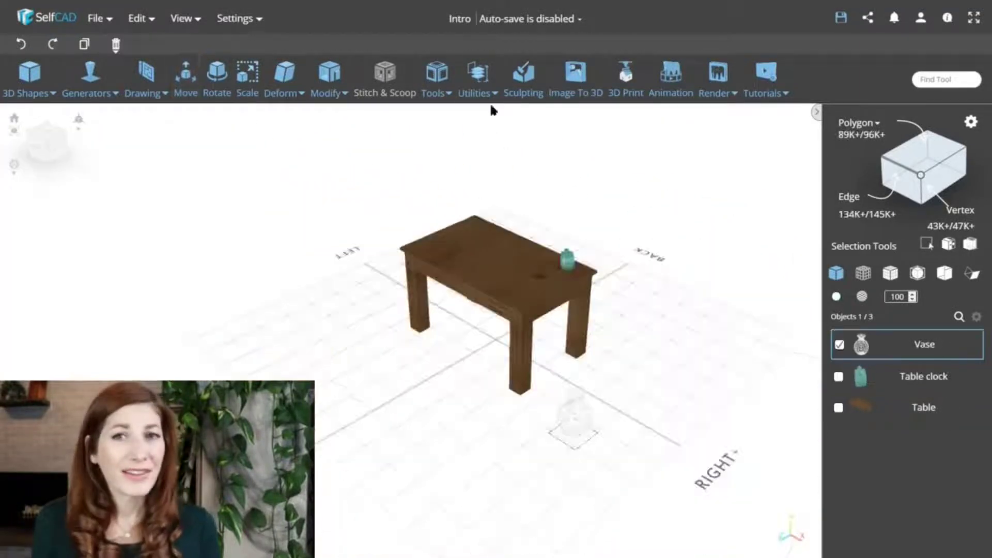
Align the vase to the Table's top and centre with offsets of 70 and 50
left_click(490, 99)
left_click(493, 120)
left_click(80, 150)
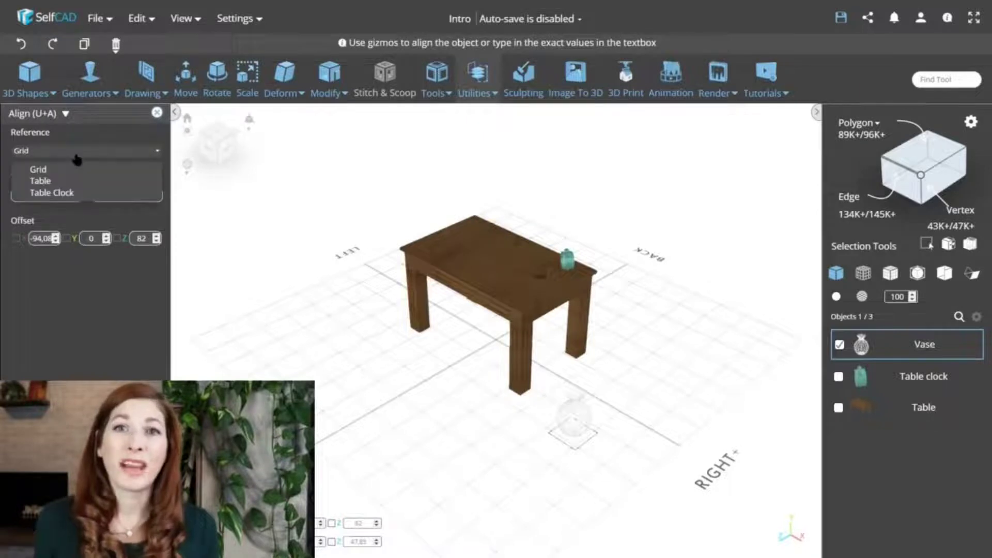
left_click(60, 181)
left_click(71, 196)
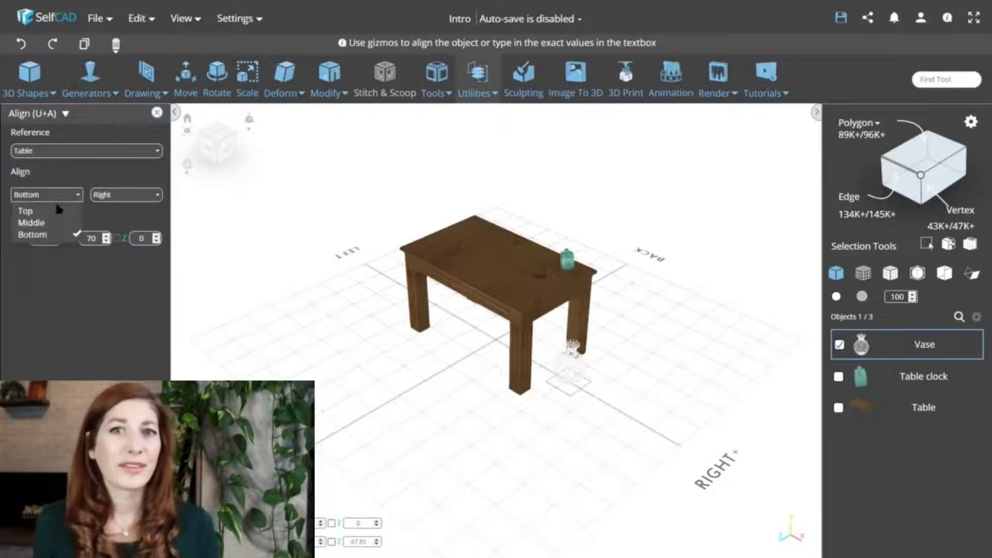
left_click(54, 207)
left_click(131, 197)
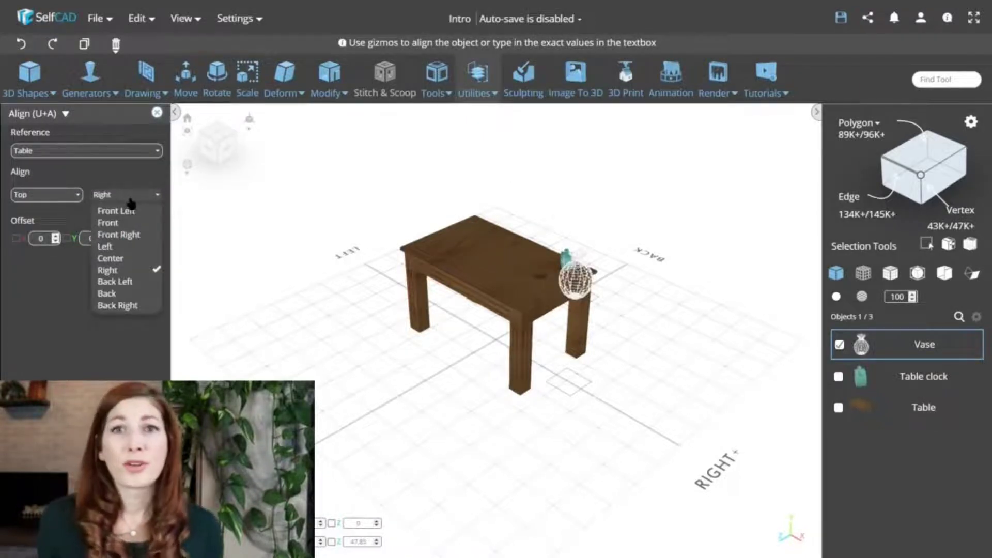
left_click(110, 258)
double_click(141, 239)
type("5")
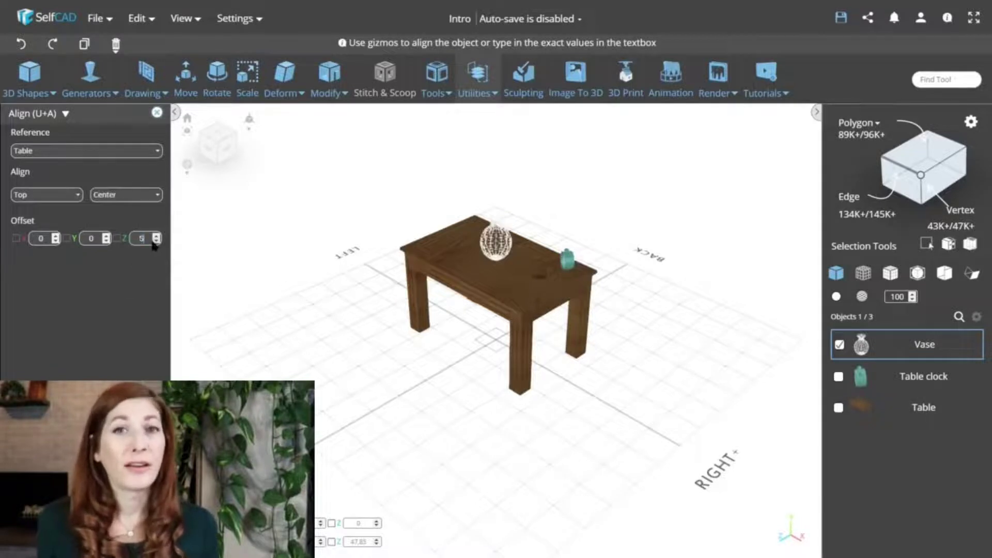
type("0")
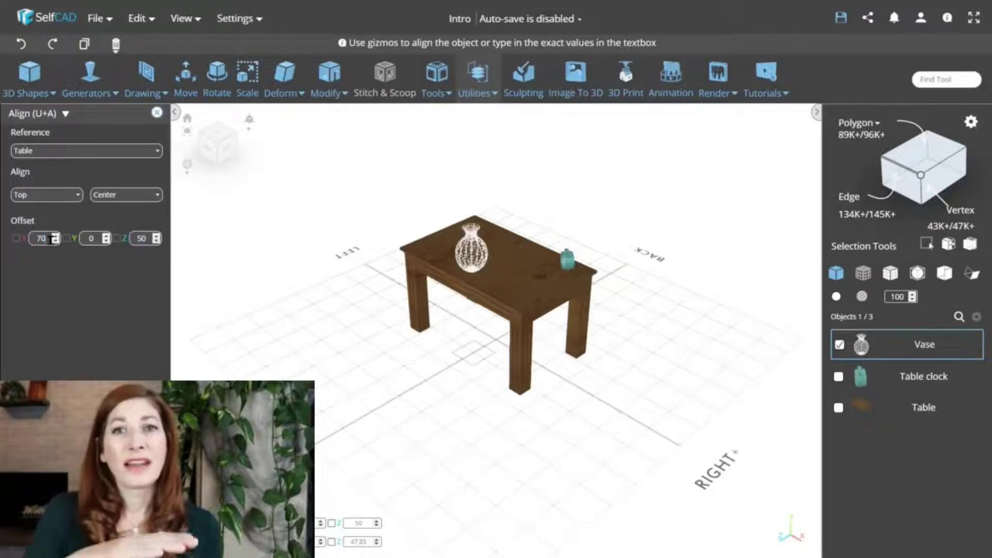
left_click_drag(207, 243, 276, 238)
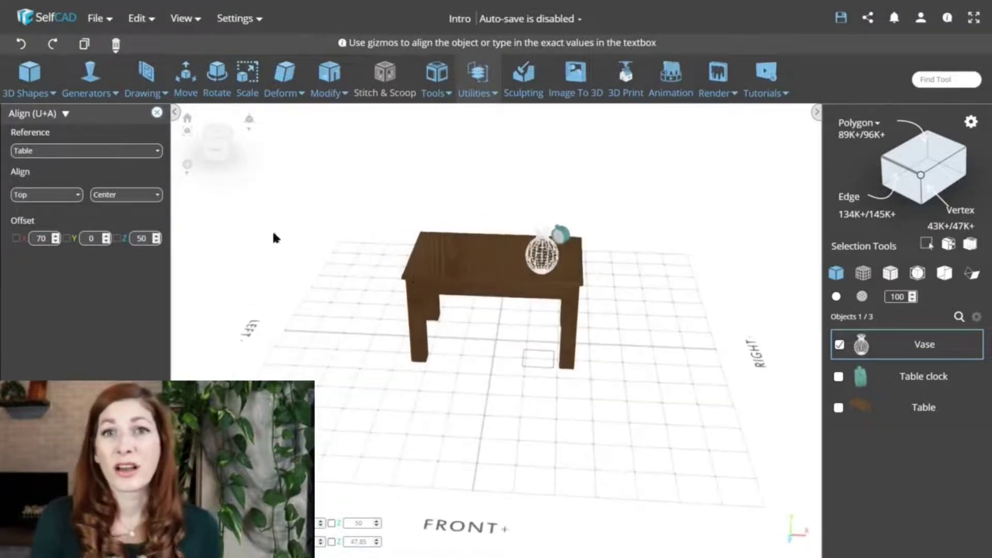
left_click(156, 113)
Rotate the table about 20 degrees so it tilts to one side
left_click_drag(419, 351, 583, 351)
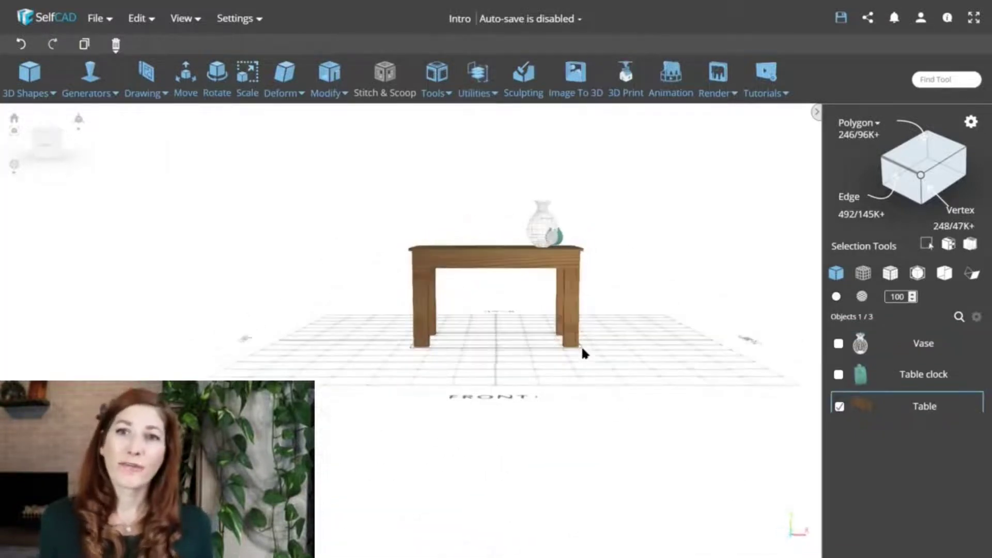
left_click(216, 94)
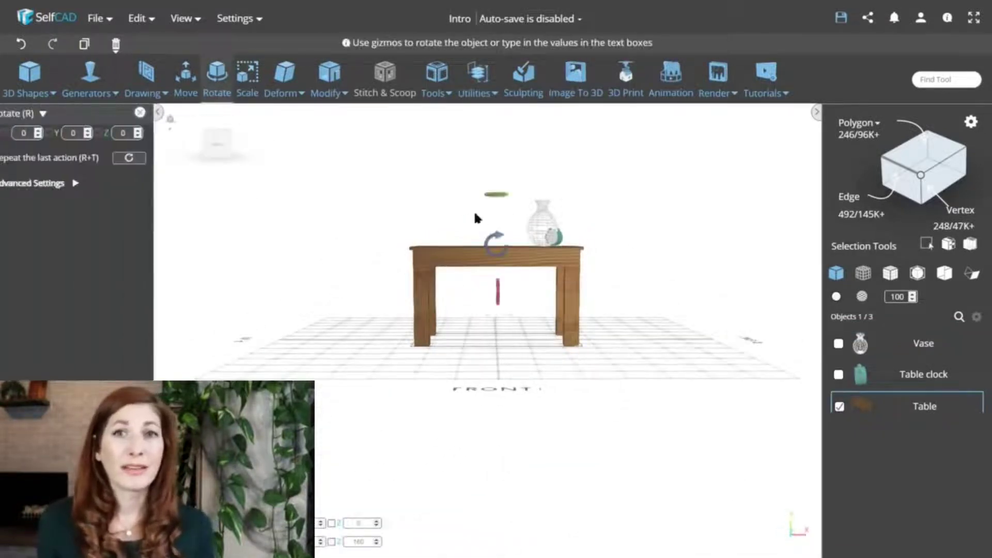
left_click_drag(495, 228, 486, 222)
left_click_drag(709, 264, 675, 279)
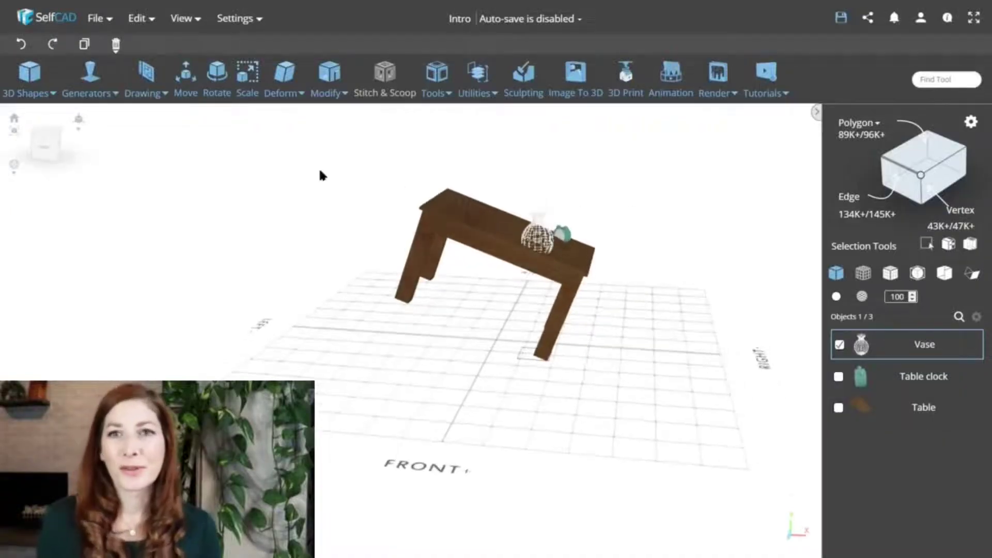
Move the vase to a Y position of 170
left_click(185, 93)
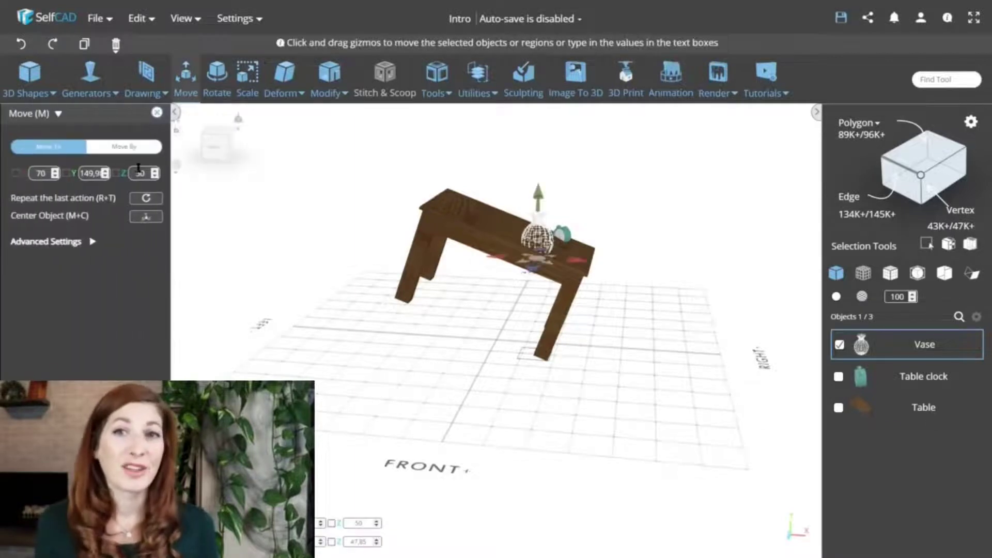
type("170")
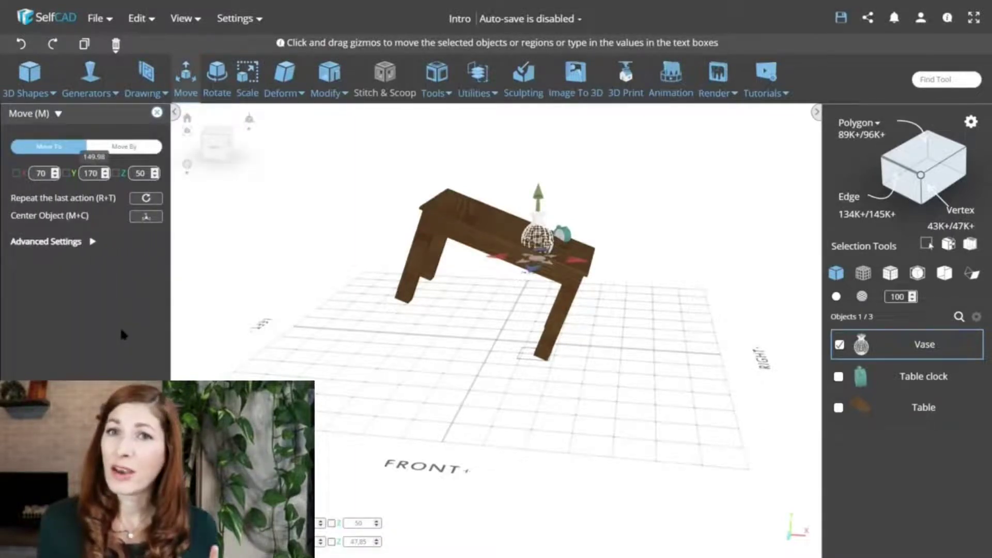
key("Return")
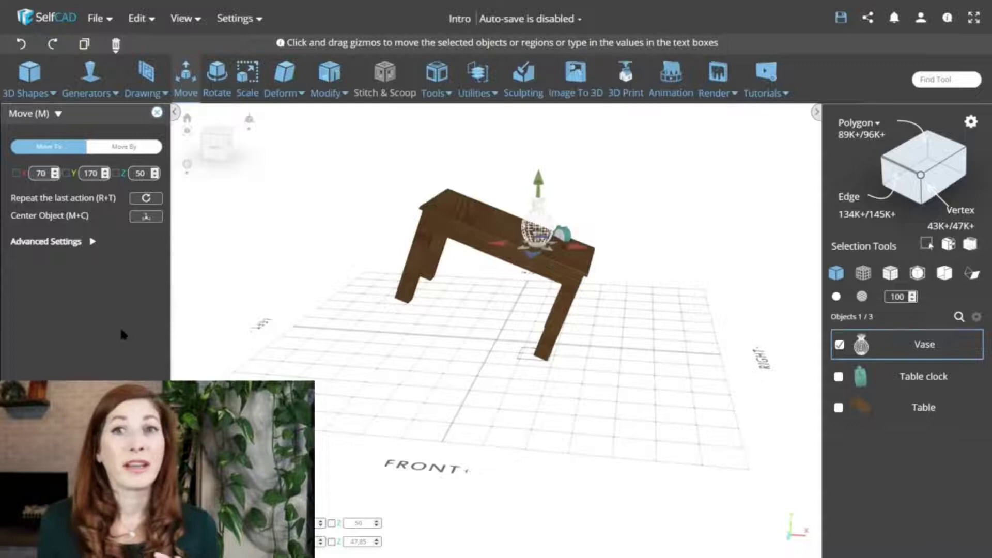
Rotate the vase 20 degrees around the Z axis
left_click_drag(278, 300, 320, 282)
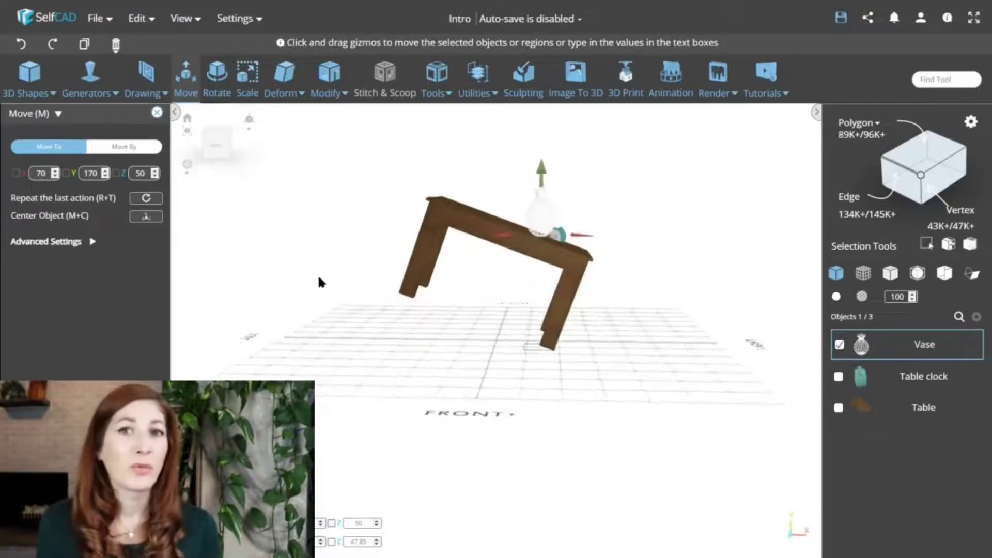
left_click(217, 85)
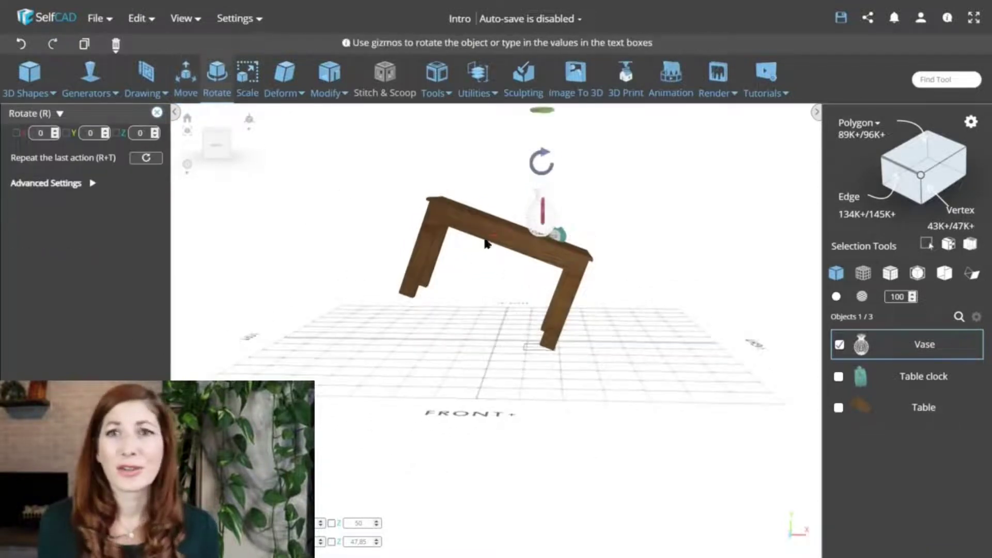
left_click_drag(541, 159, 537, 156)
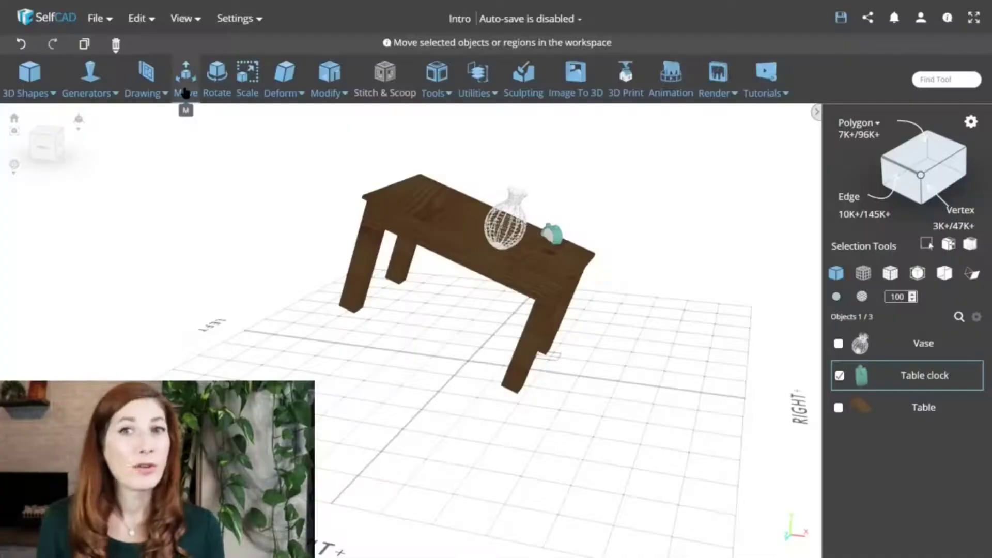
Enable Magnet snapping and snap the table clock onto the table's front edge
left_click(186, 72)
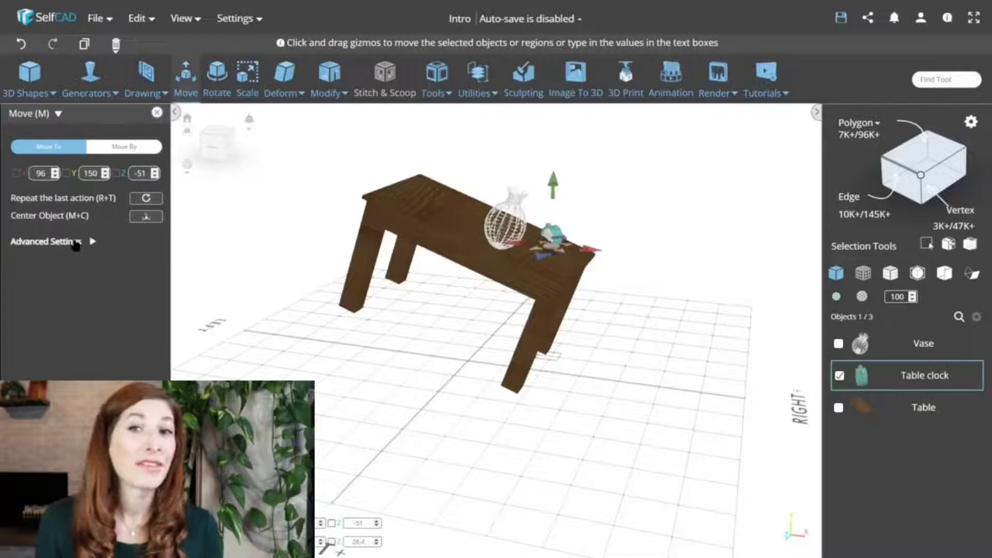
left_click(76, 243)
left_click(152, 265)
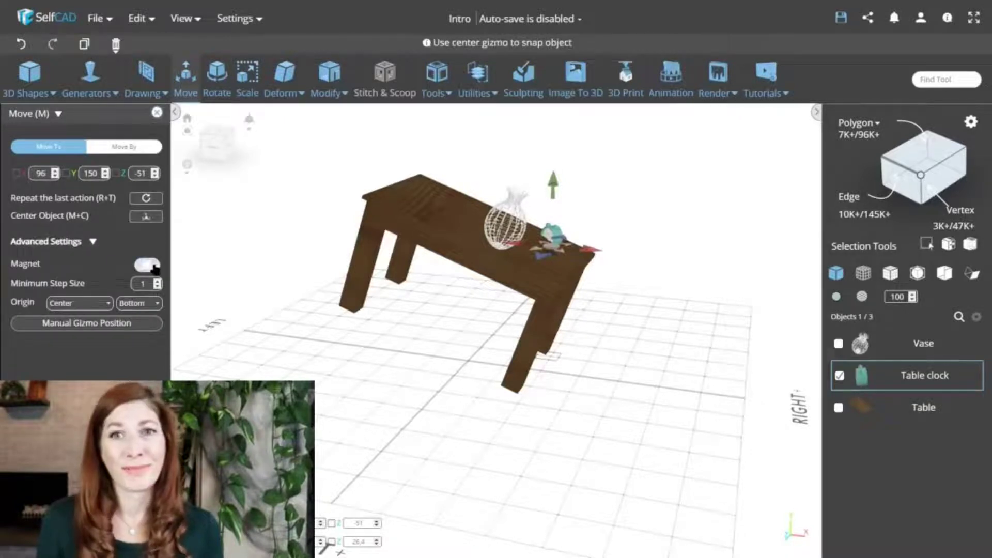
left_click_drag(552, 252, 553, 277)
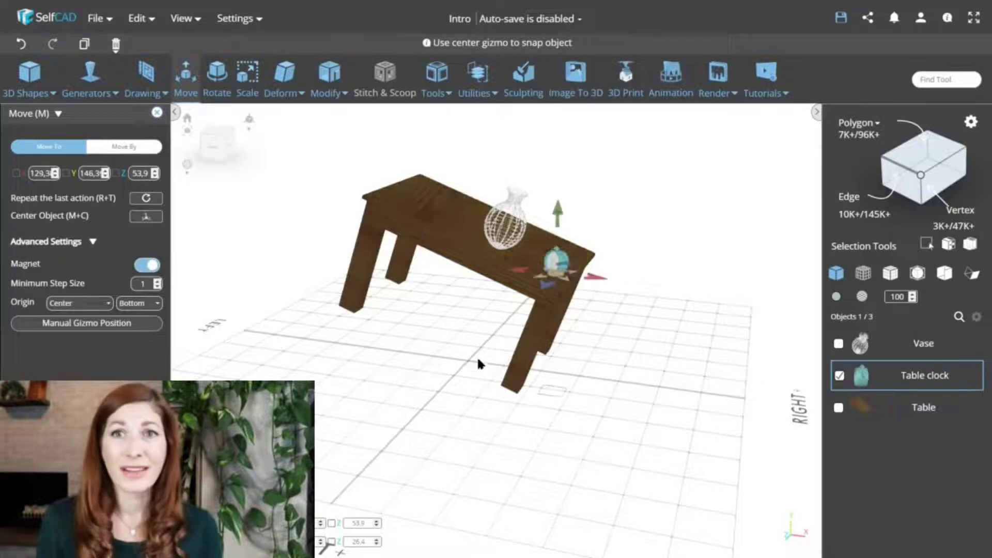
right_click_drag(477, 356, 343, 359)
Keep the horizontal origin at Center and adjust the vertical origin setting
left_click(111, 305)
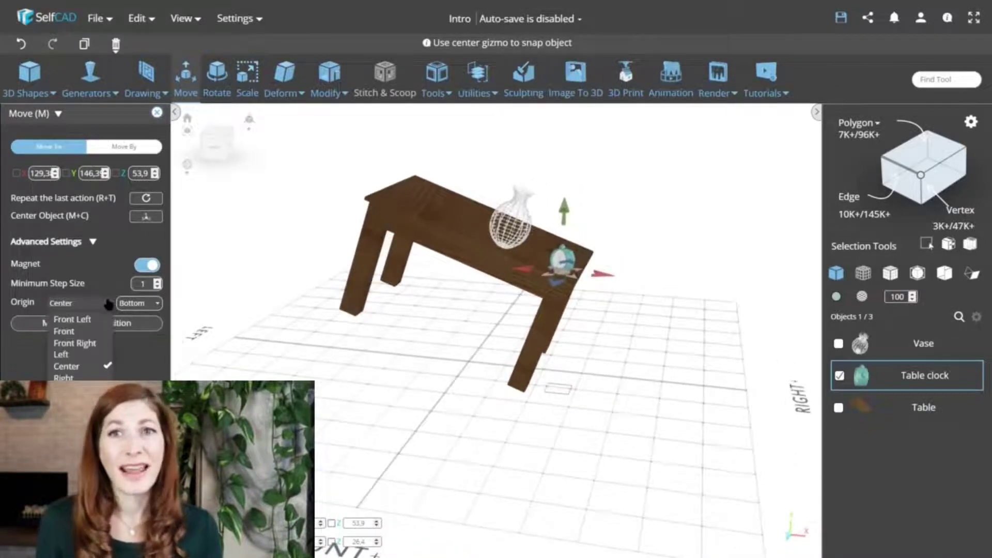
left_click(112, 305)
left_click(146, 305)
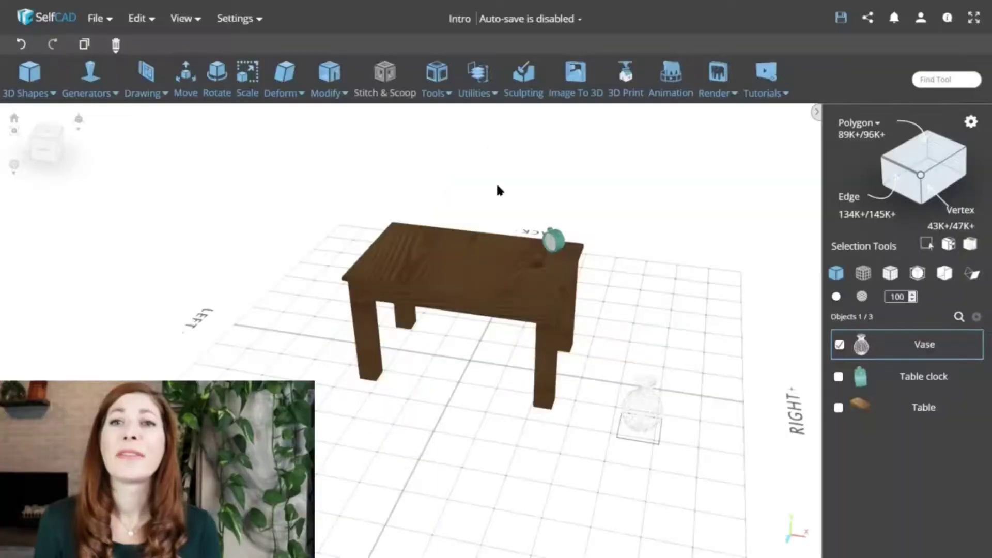
Use the Snap tool to place the vase on the tabletop's left corner
left_click(476, 77)
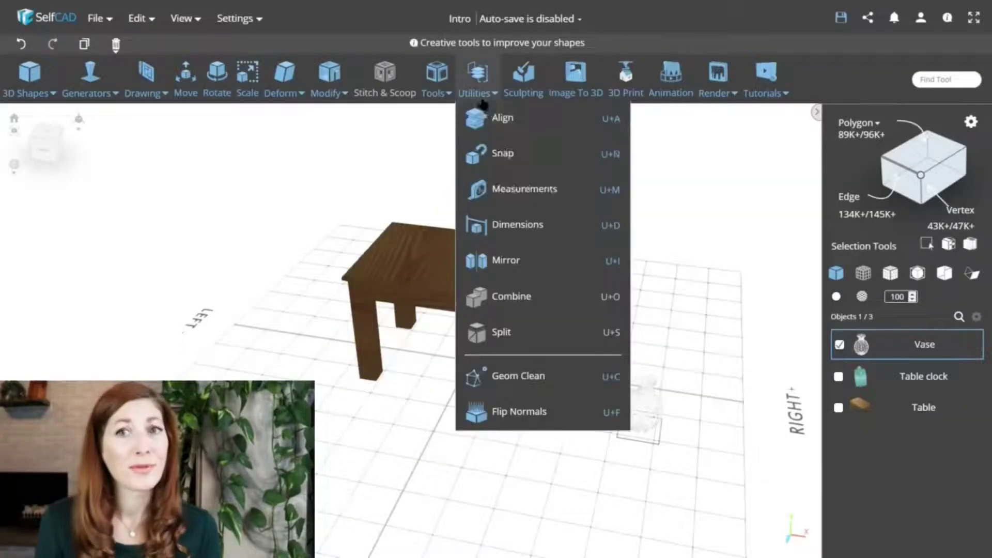
left_click(499, 155)
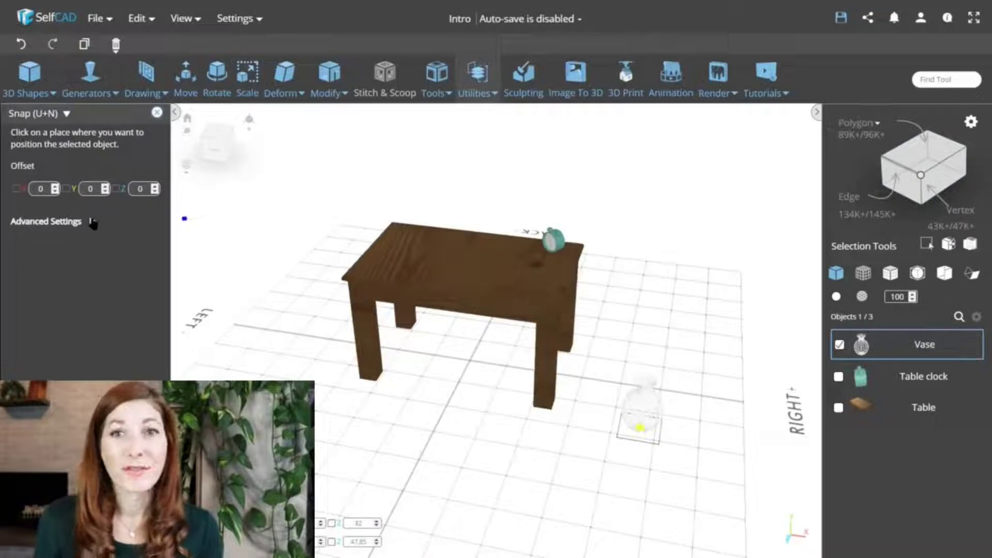
left_click(93, 223)
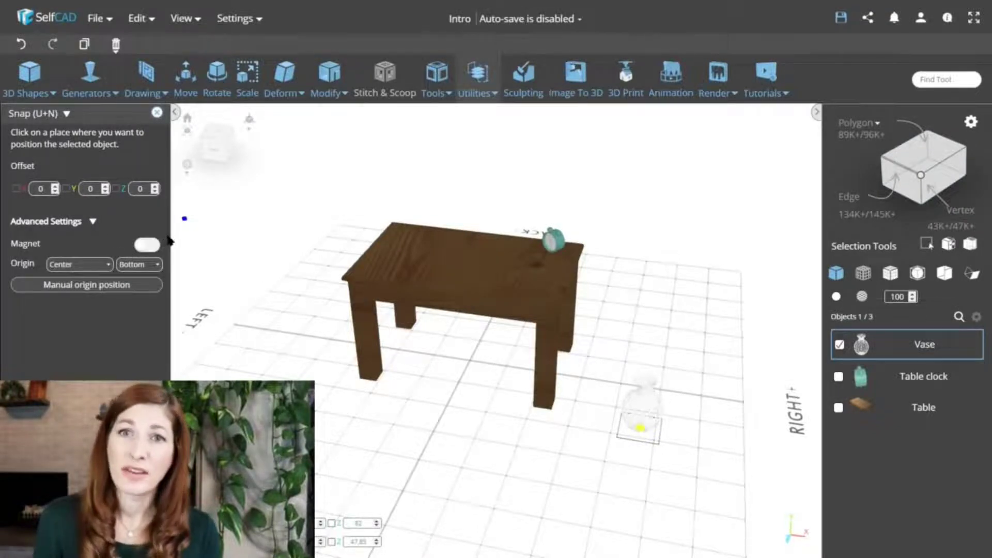
left_click(364, 266)
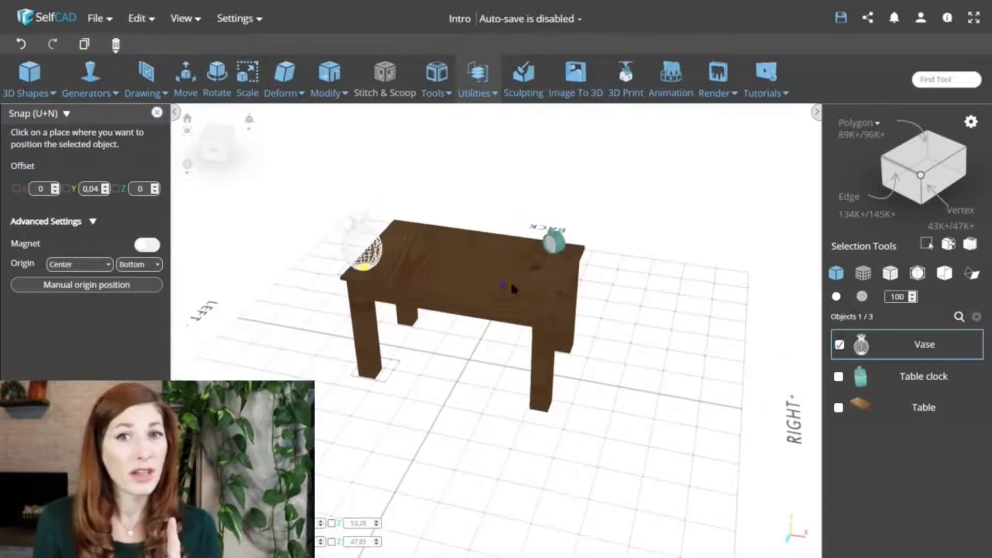
Snap the vase onto the tabletop beside the table clock
left_click(536, 292)
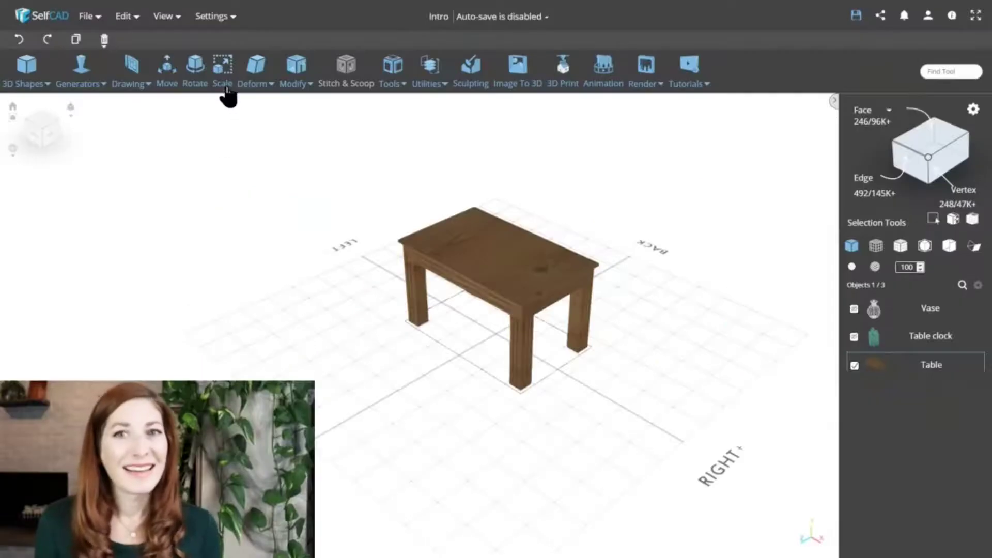
Scale the table uniformly down to about 197.5 × 113.9 × 121.4
left_click(224, 87)
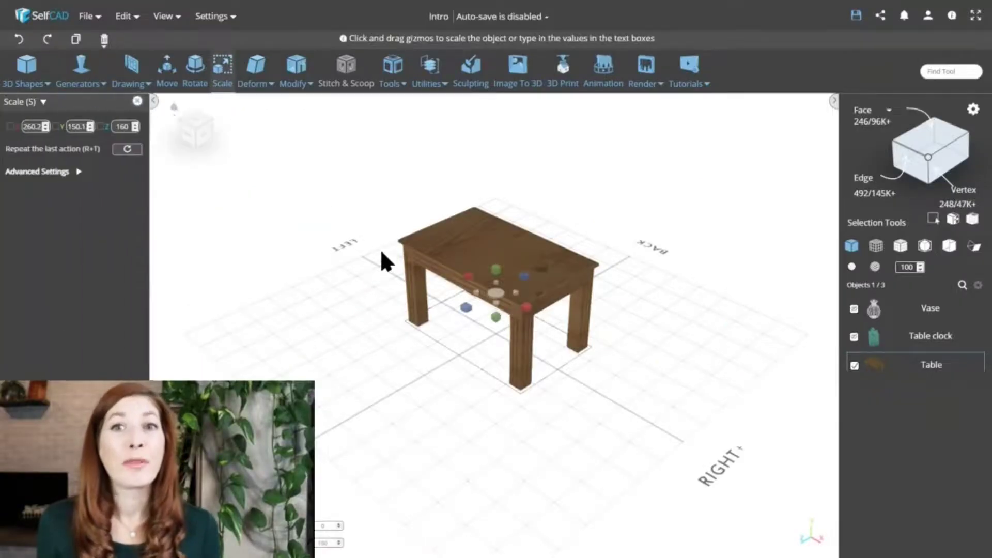
left_click_drag(494, 296, 446, 365)
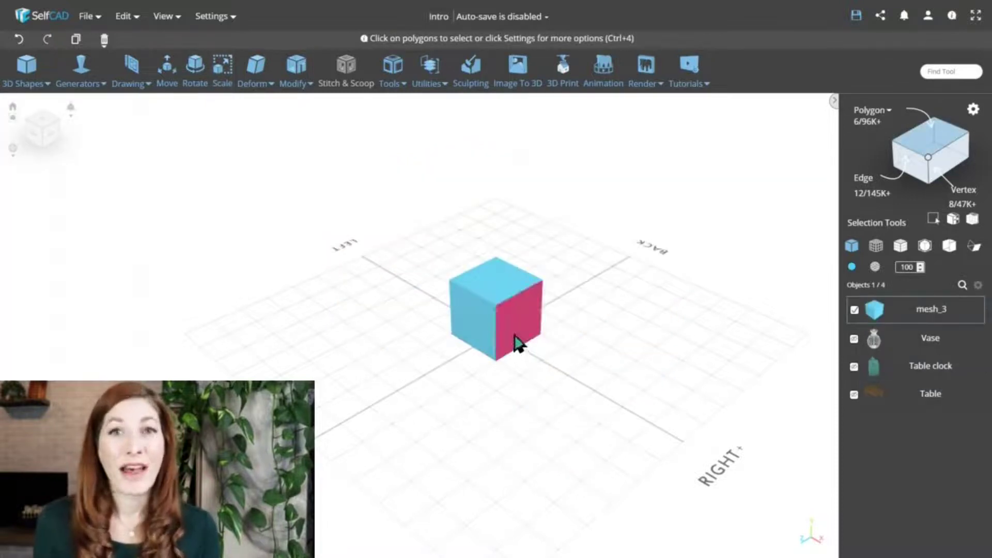
Stretch the cube by moving its right face outward along X and back along Z
left_click(518, 343)
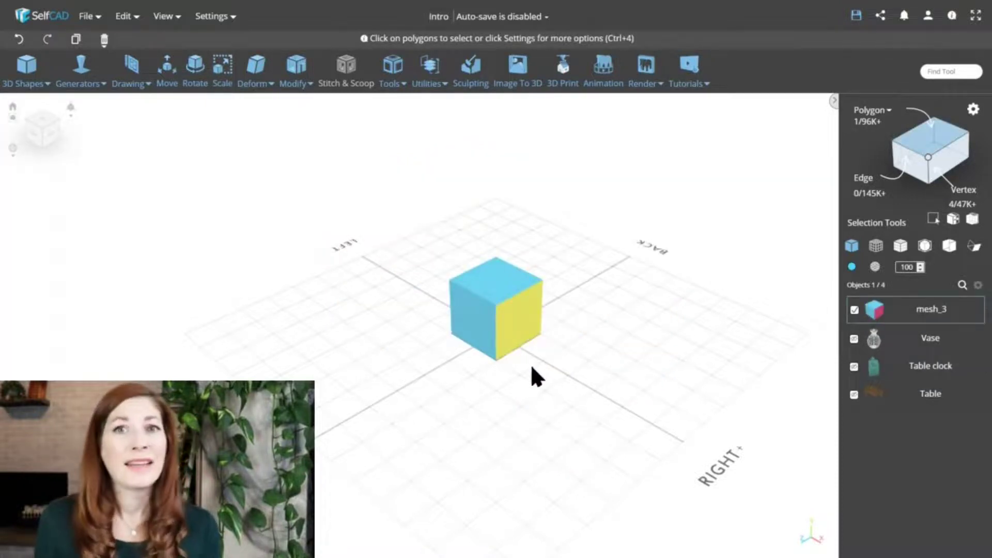
key("m")
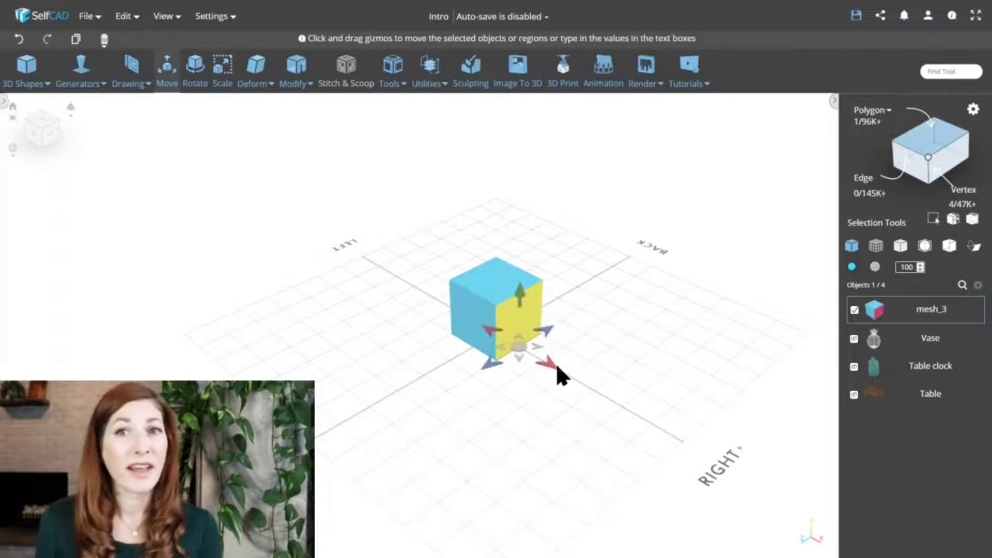
left_click_drag(551, 360, 622, 409)
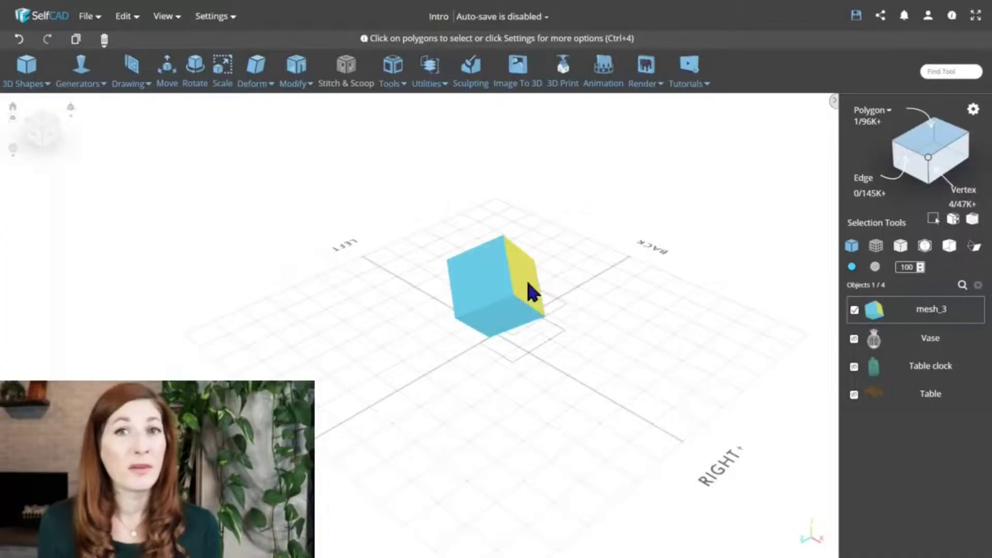
key("m")
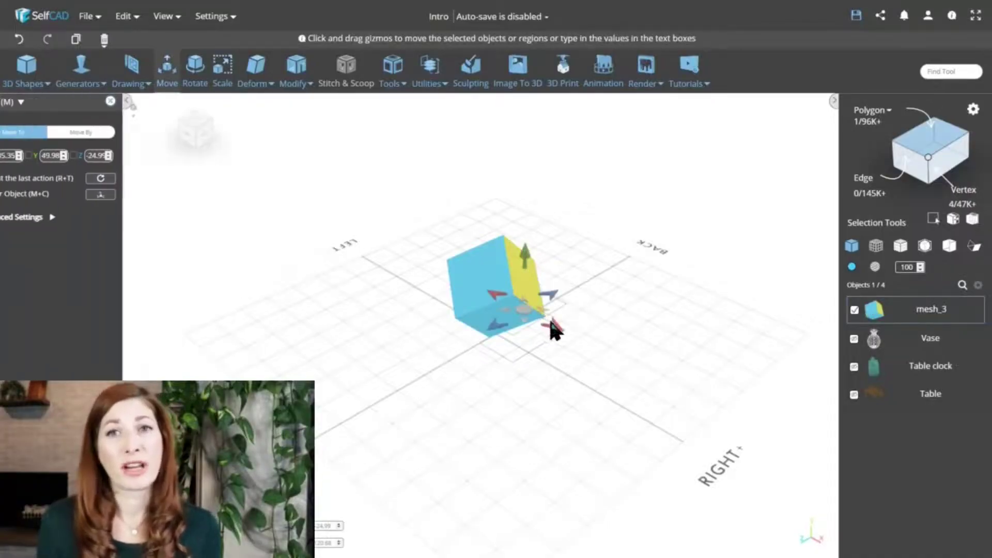
left_click_drag(551, 322, 635, 376)
left_click_drag(630, 339, 676, 298)
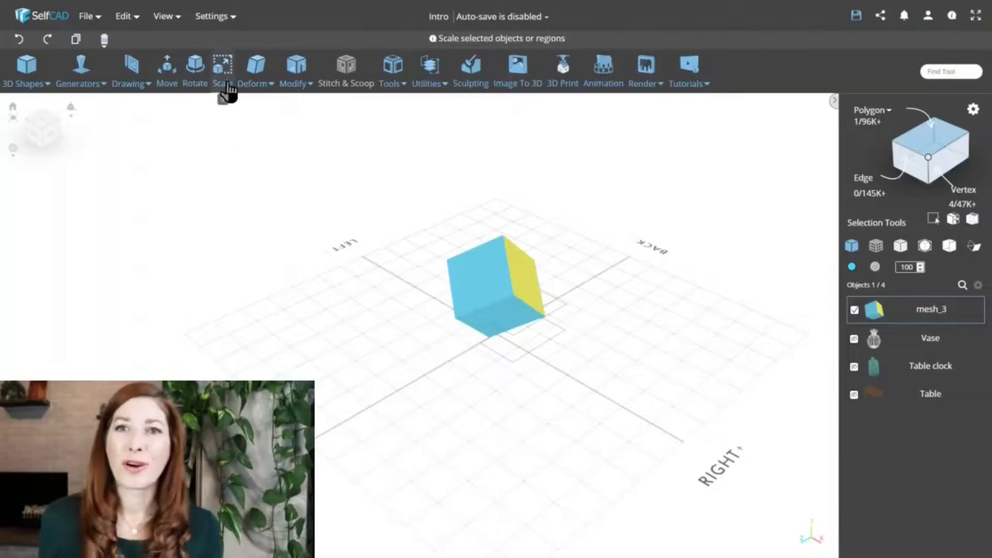
Turn on Local Transformation in the Move settings and select the cube's right face
left_click(226, 85)
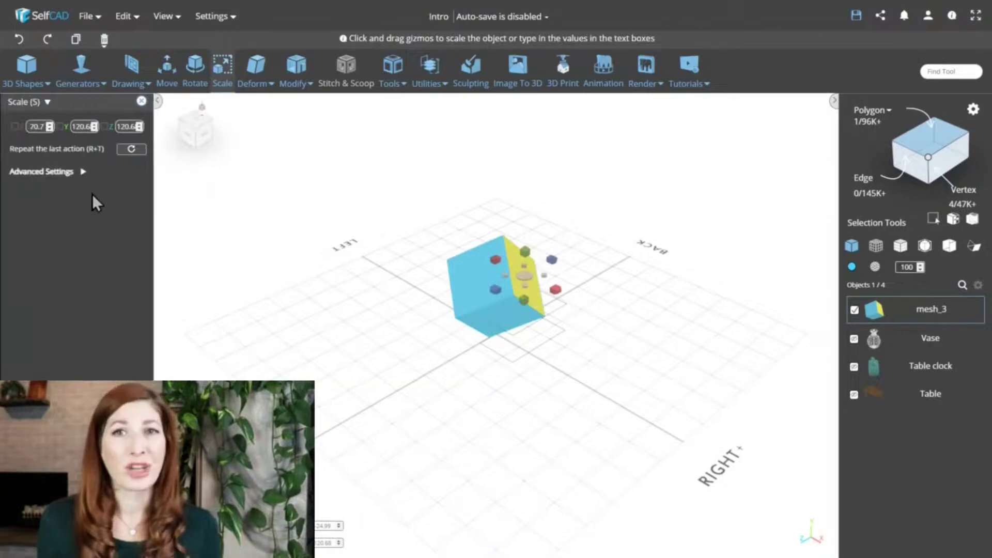
left_click(86, 178)
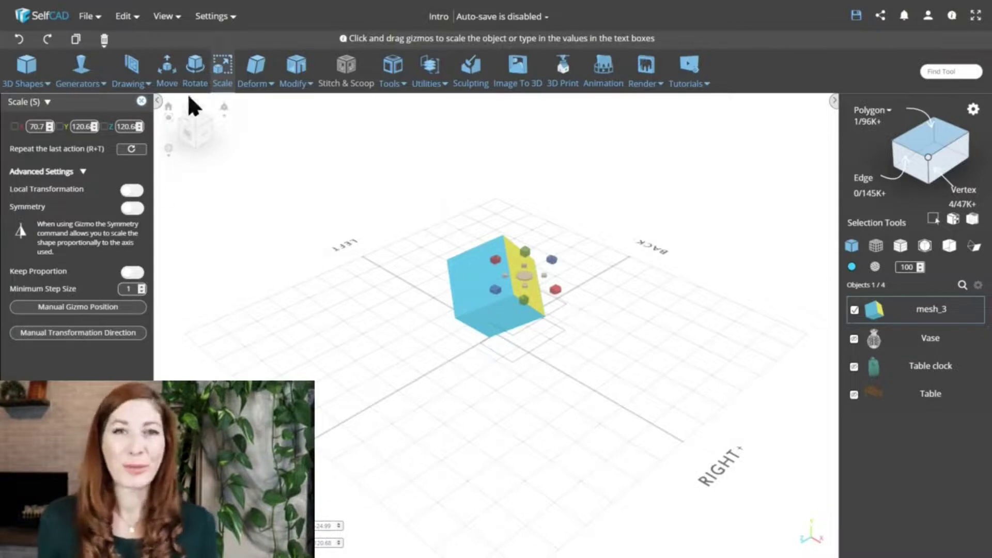
left_click(171, 85)
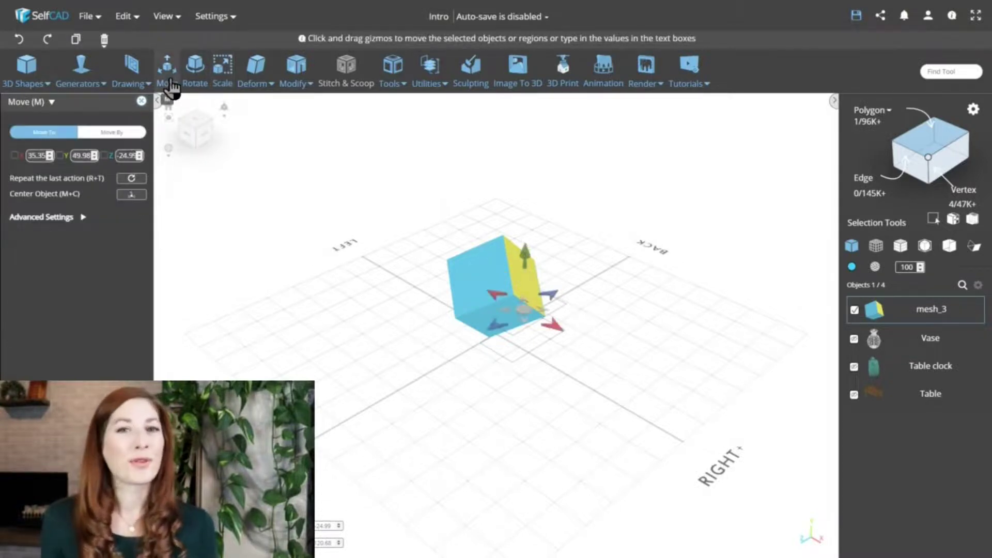
left_click(58, 219)
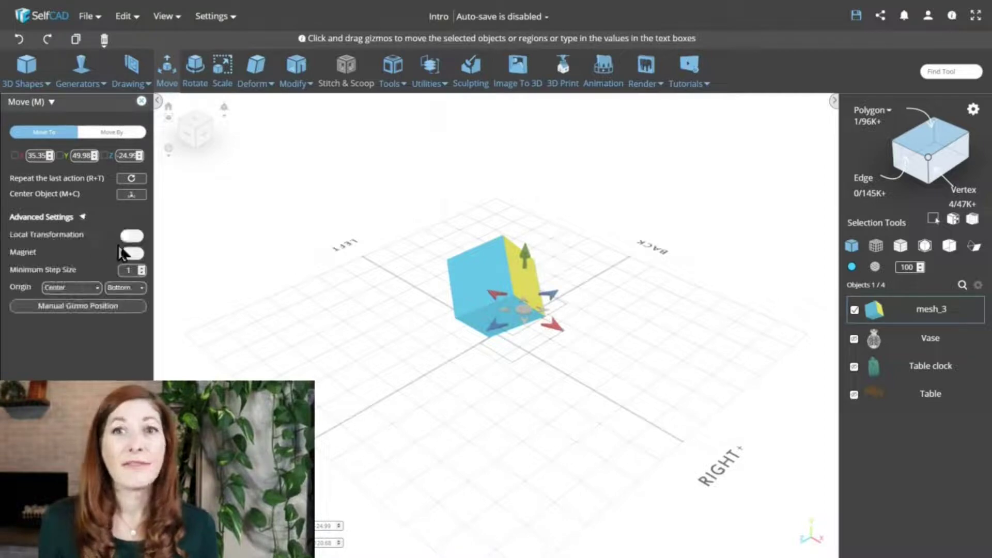
left_click(132, 236)
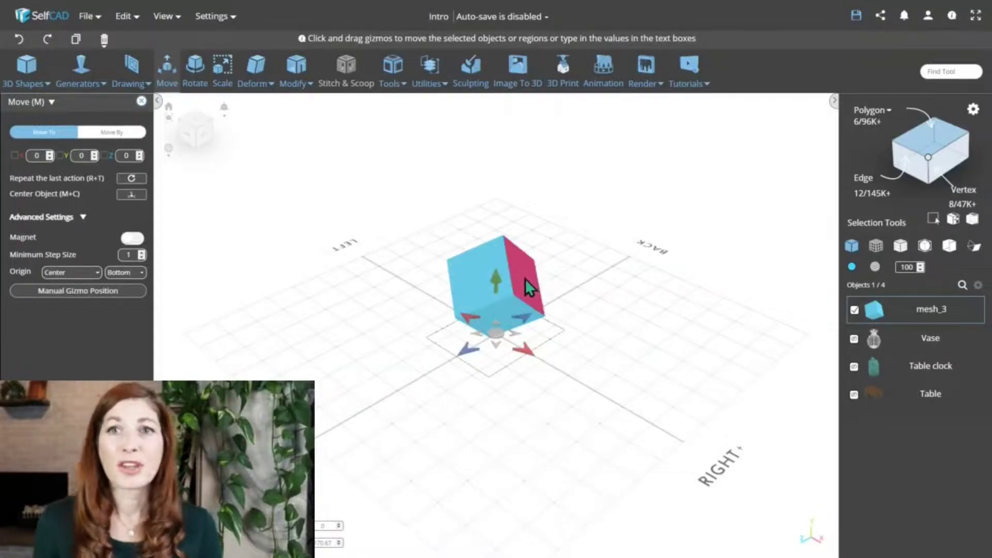
left_click(520, 277)
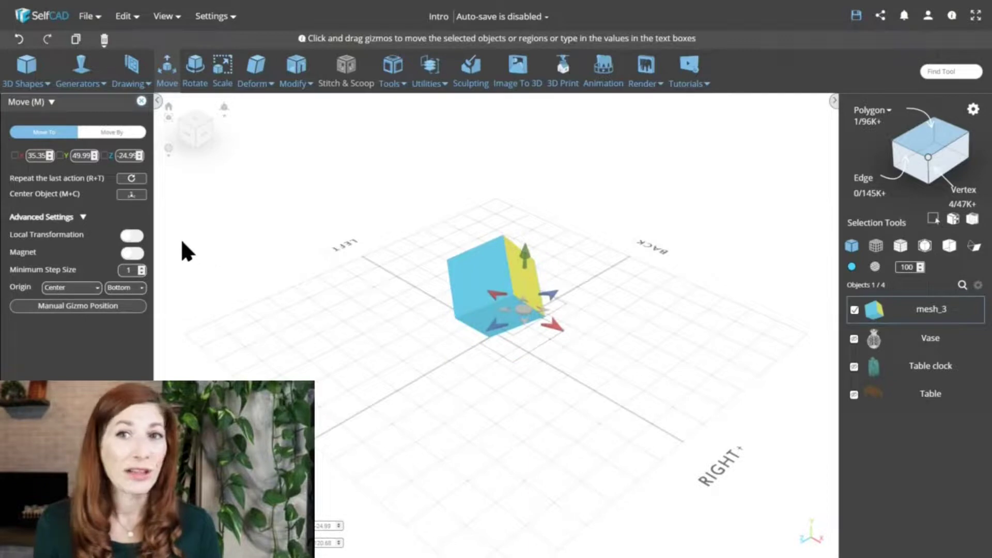
Align move directions to the face orientation and select two more cube faces
left_click(135, 236)
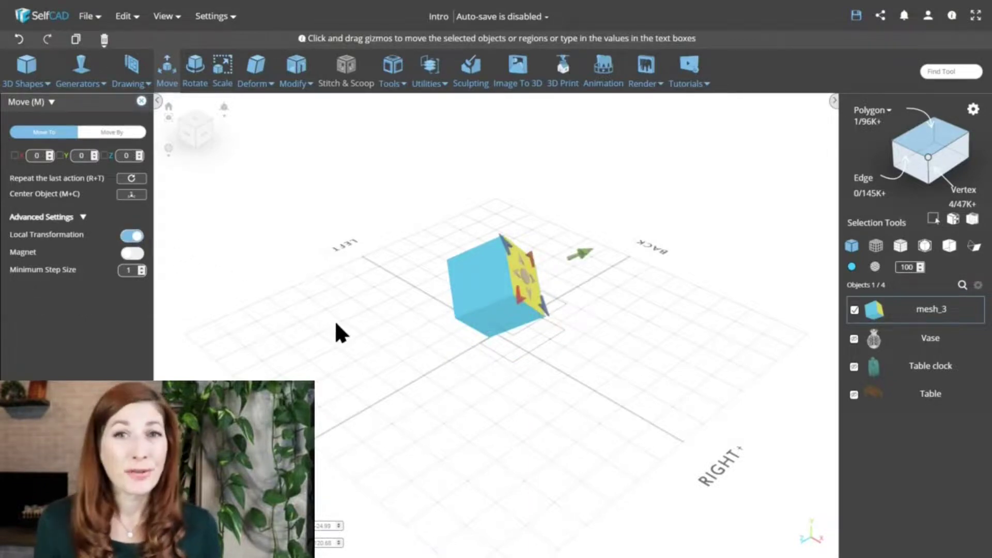
left_click_drag(336, 323, 383, 312)
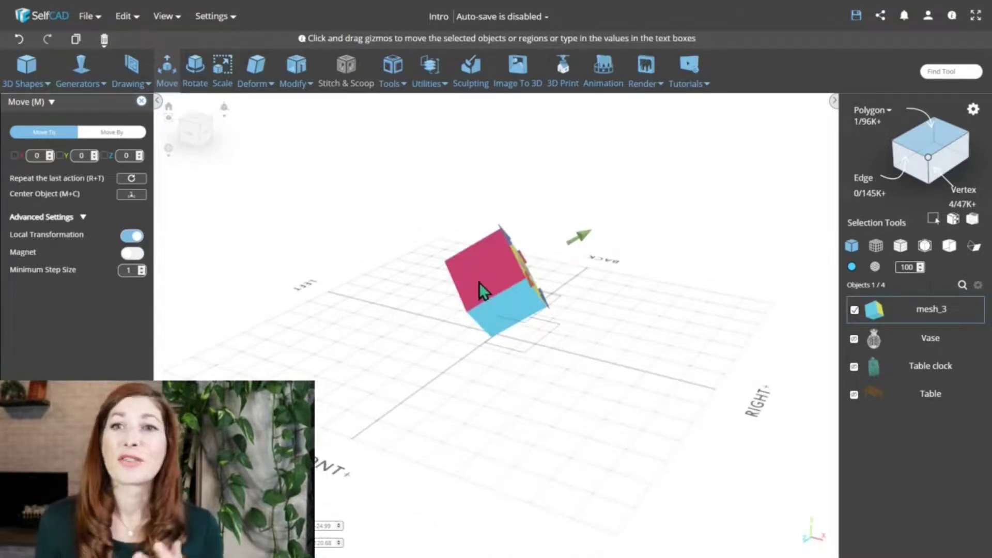
left_click(479, 282)
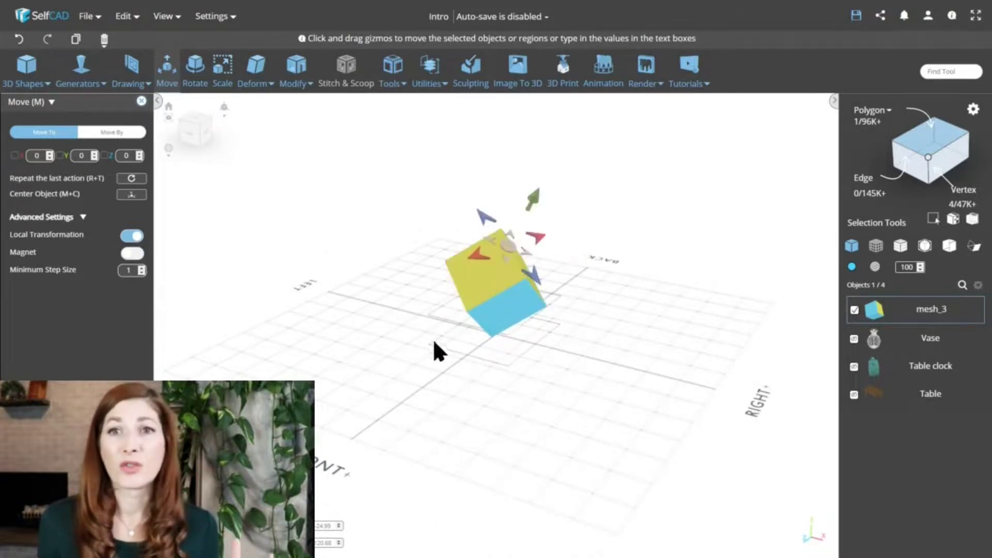
left_click_drag(446, 353, 479, 350)
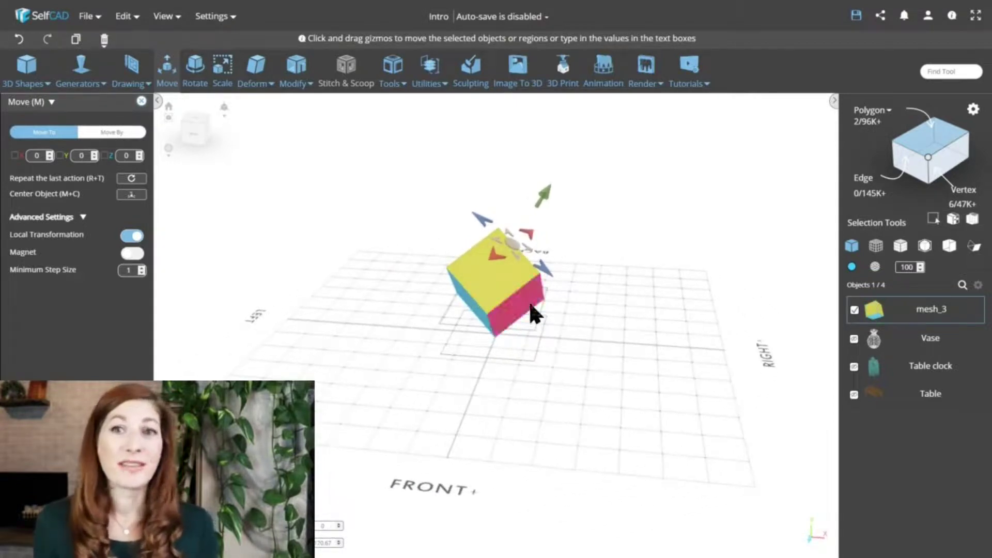
left_click(532, 312)
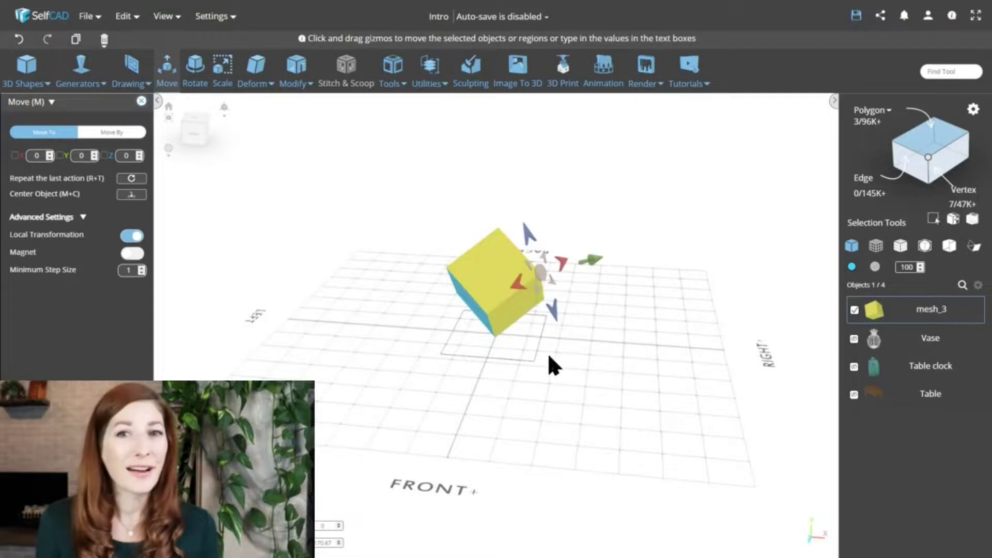
Move the cube along its local axis, then undo the move
left_click_drag(575, 368, 594, 368)
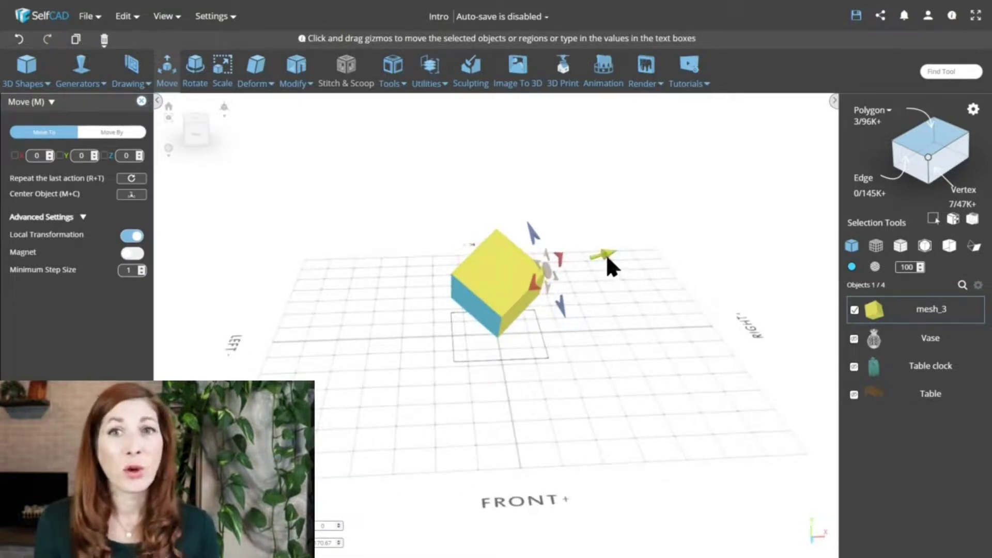
left_click_drag(618, 262, 634, 262)
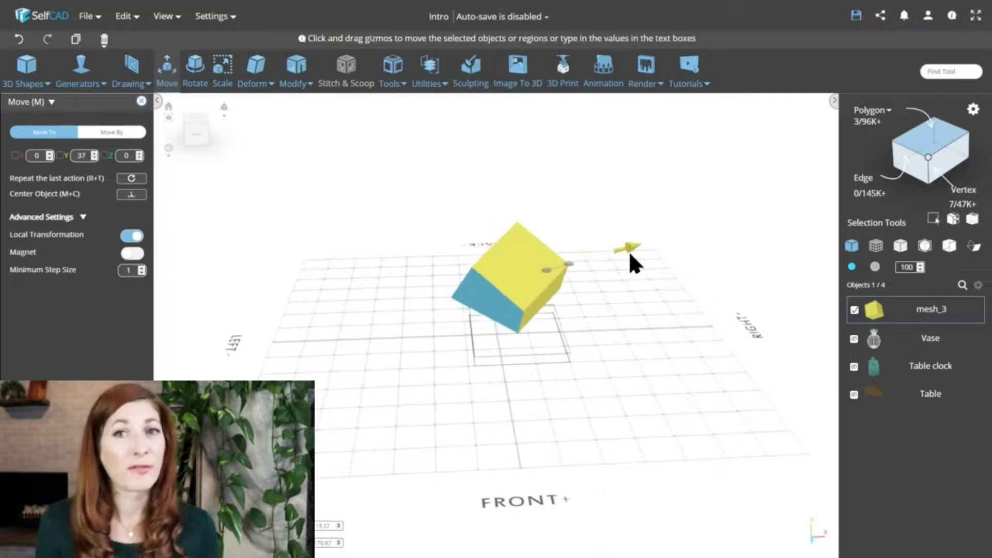
left_click(20, 39)
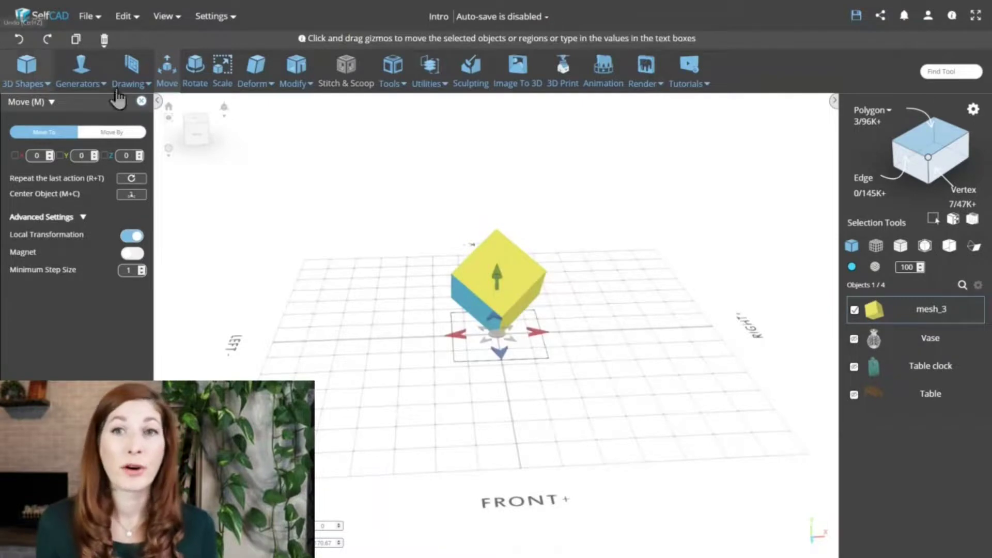
Switch the cube to the Scale tool and expand its Advanced Settings
left_click(221, 82)
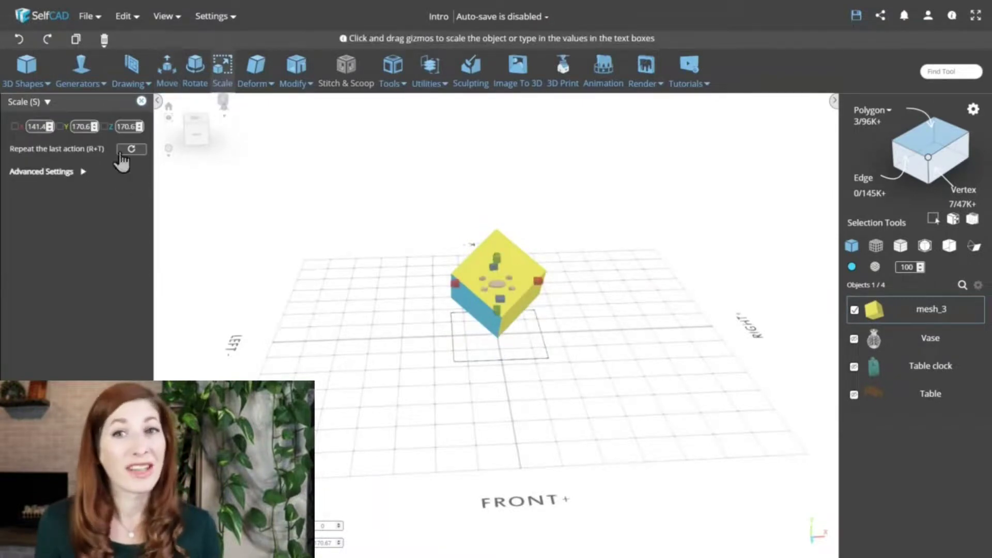
left_click(67, 175)
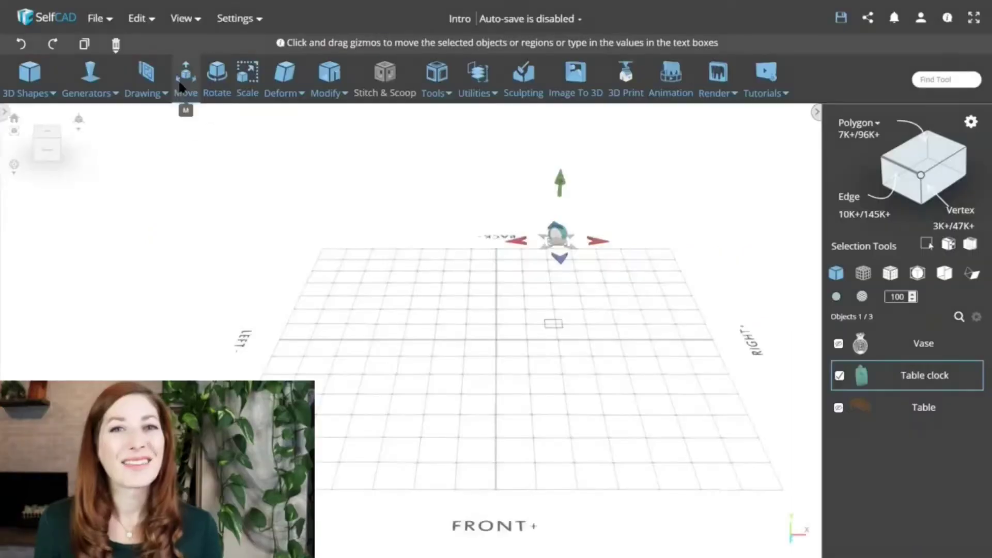
Centre the table clock and create 5 Copy Offsets copies spaced 10 along X
key("m")
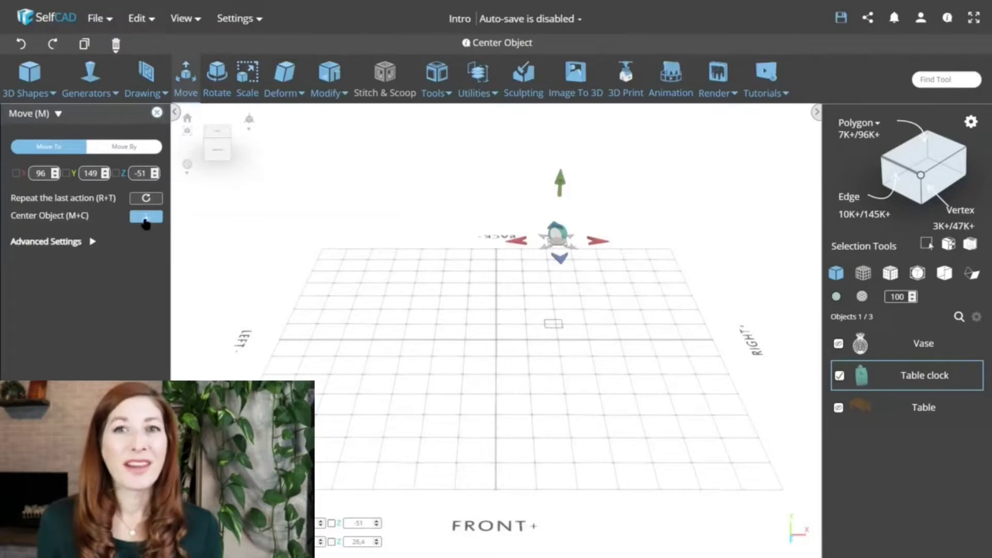
left_click(147, 217)
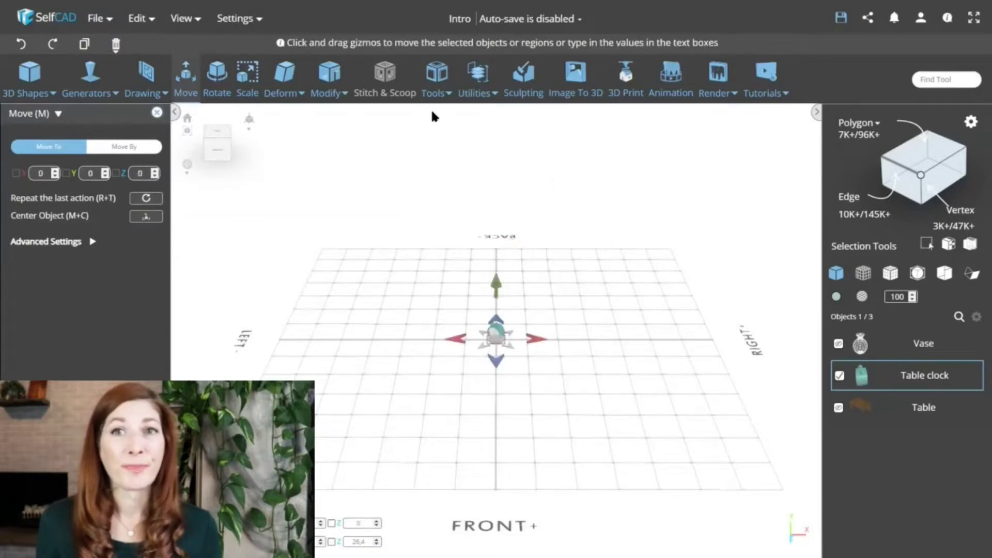
left_click(434, 83)
left_click(461, 120)
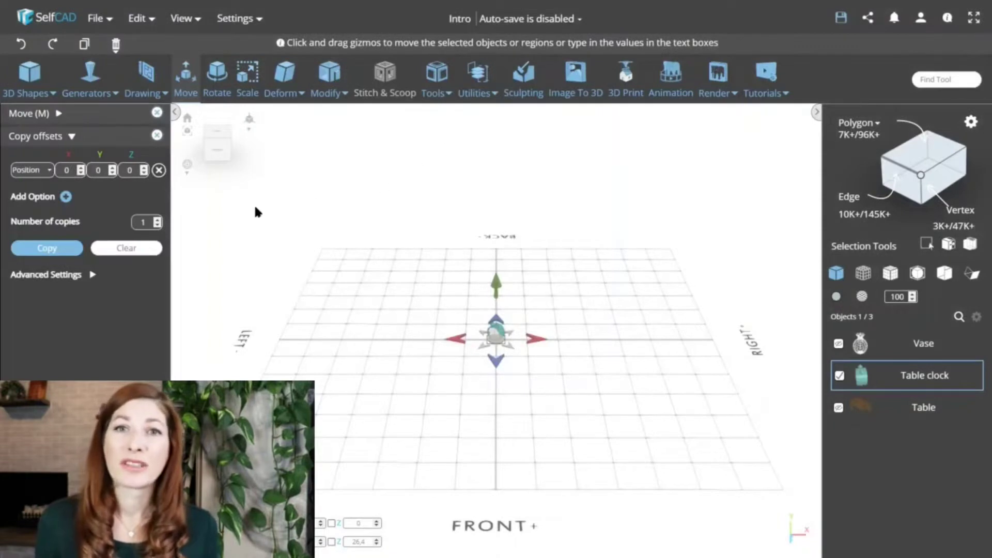
left_click(66, 170)
type("10")
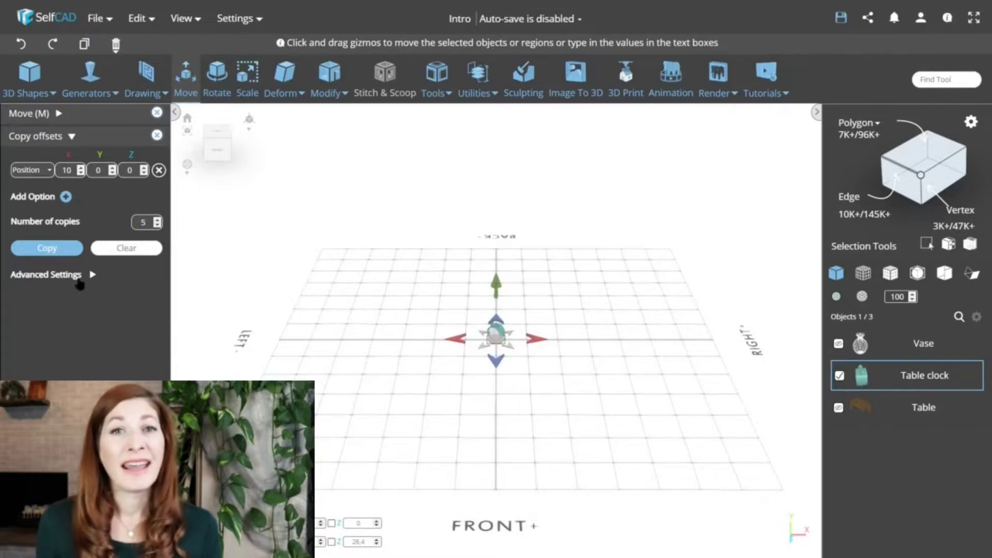
left_click(48, 249)
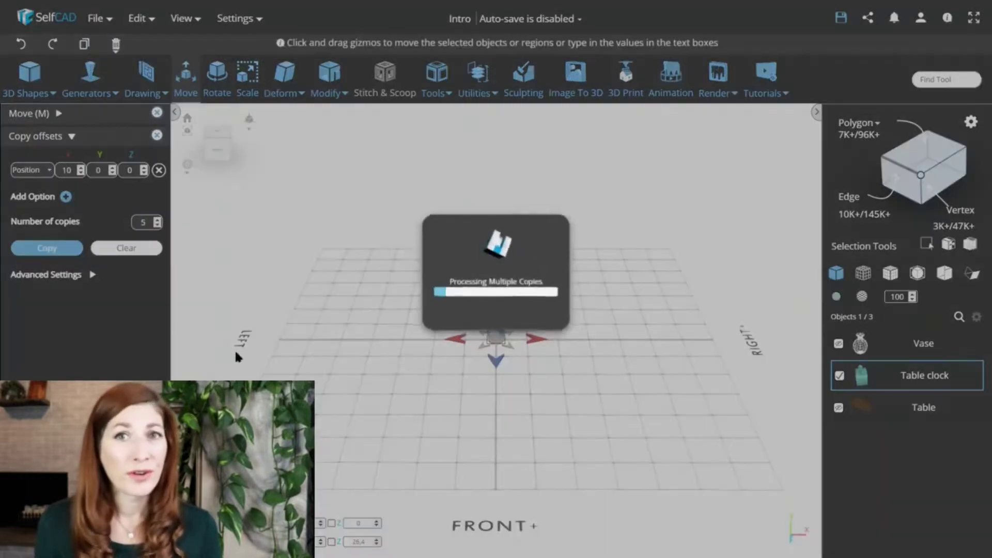
scroll(496, 334, "up", 5)
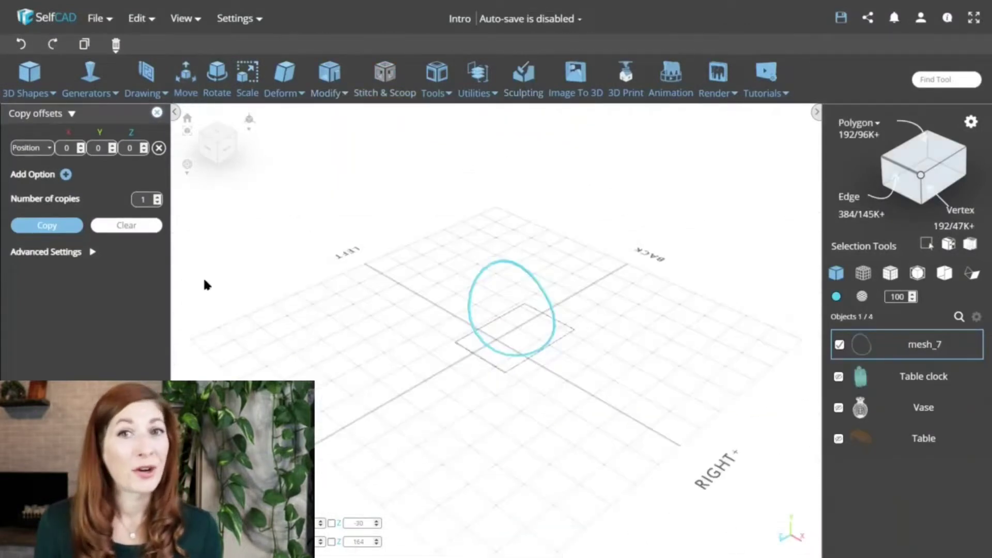
Change the offset type to Pivot and make 10 pivoted copies of the ring
left_click(36, 150)
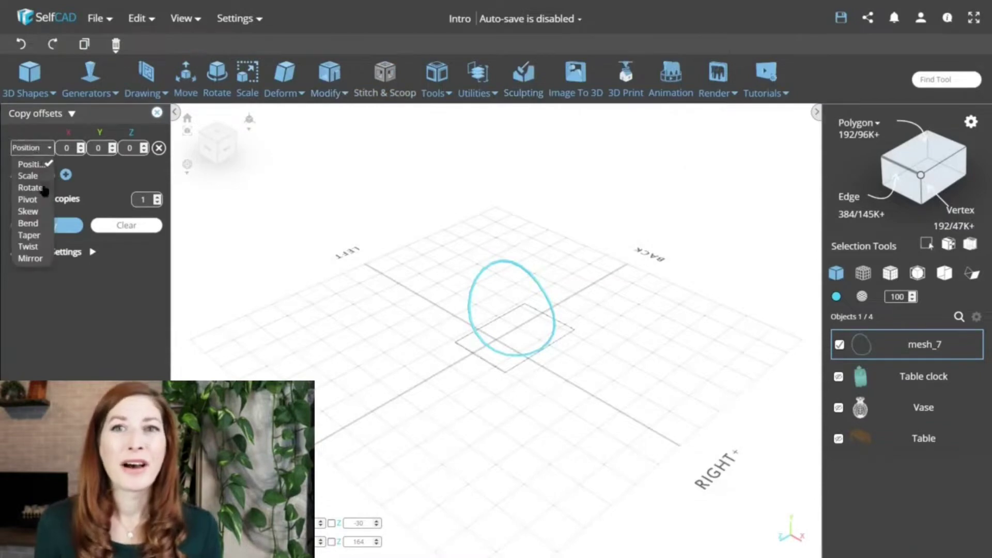
left_click(44, 199)
double_click(141, 203)
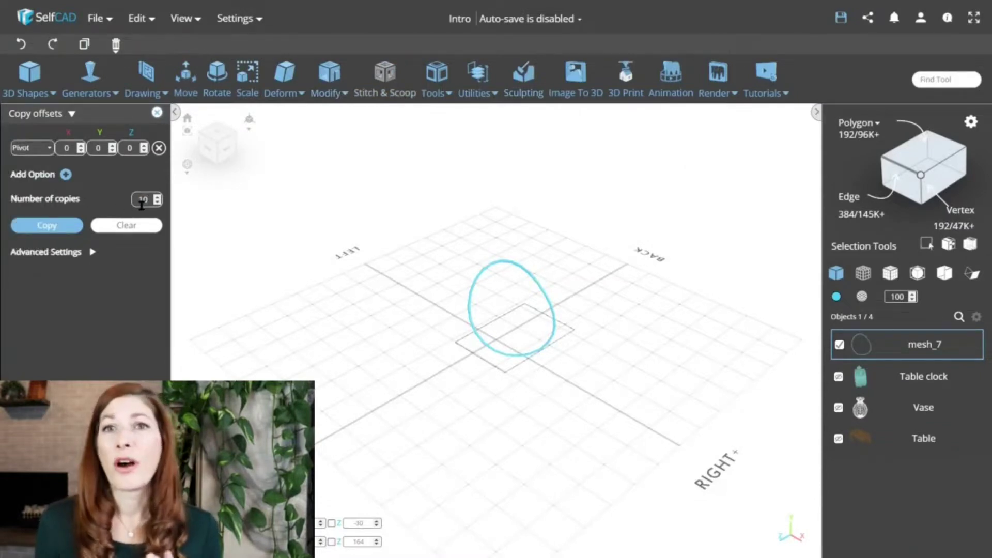
left_click(50, 228)
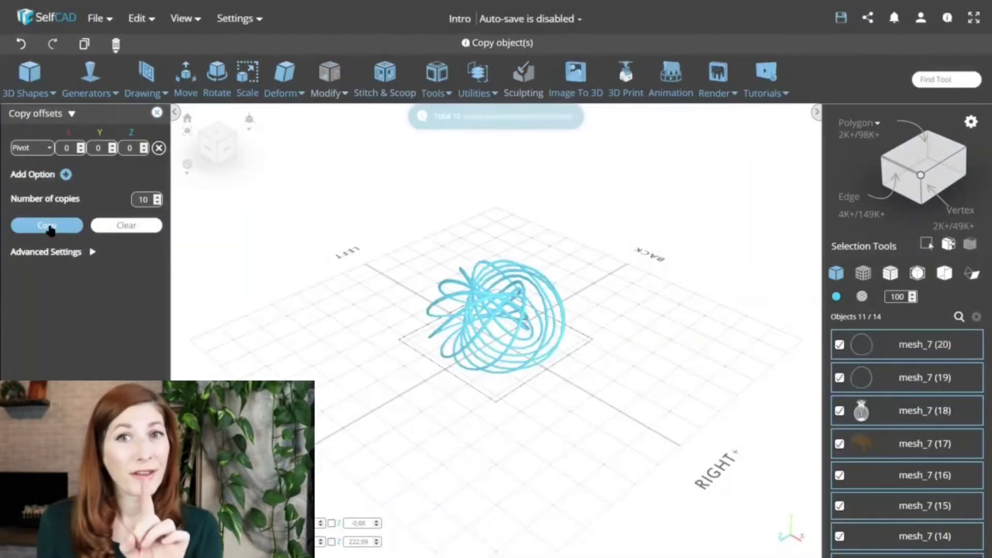
left_click(156, 112)
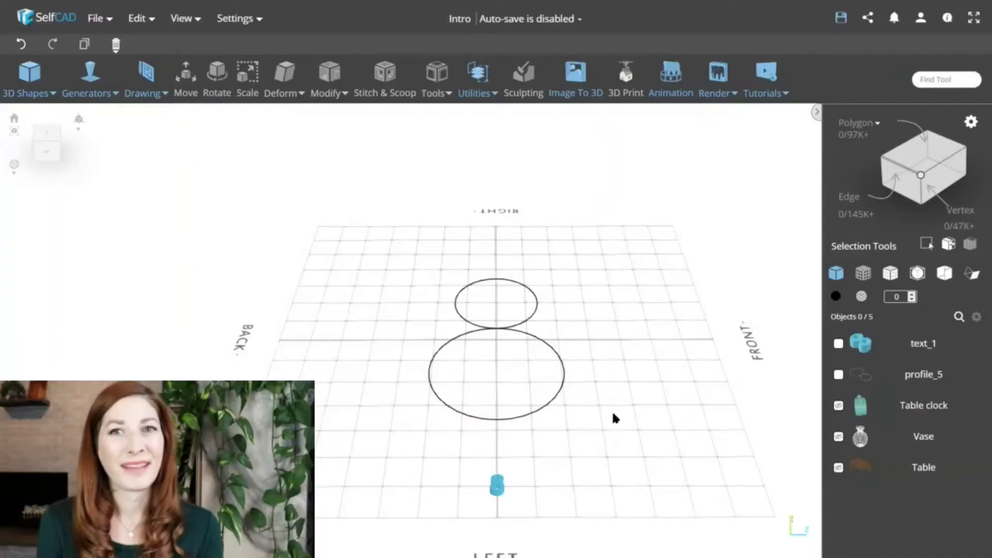
Select the figure-eight path and text object and preview Follow Path copies
left_click_drag(625, 247, 536, 441)
left_click_drag(499, 491, 463, 508)
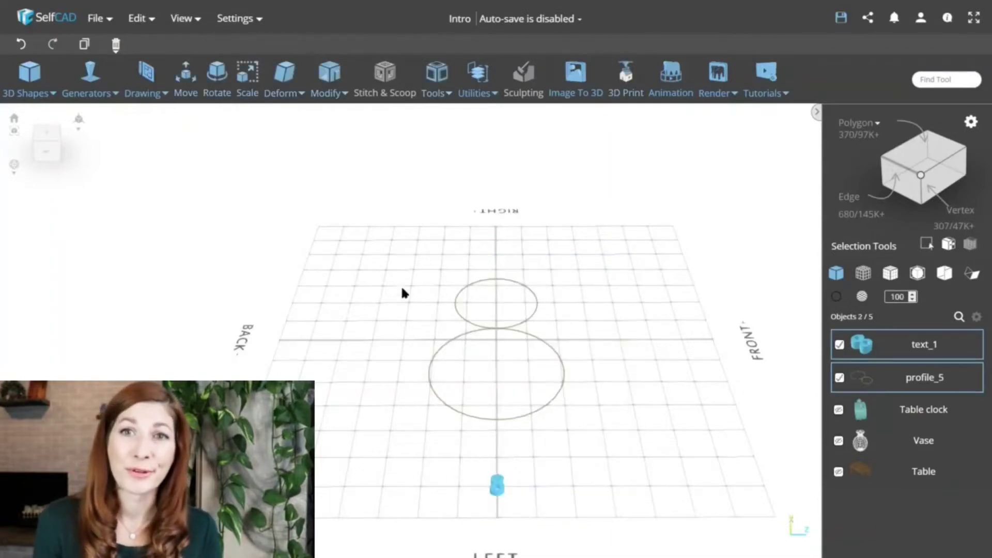
left_click(434, 92)
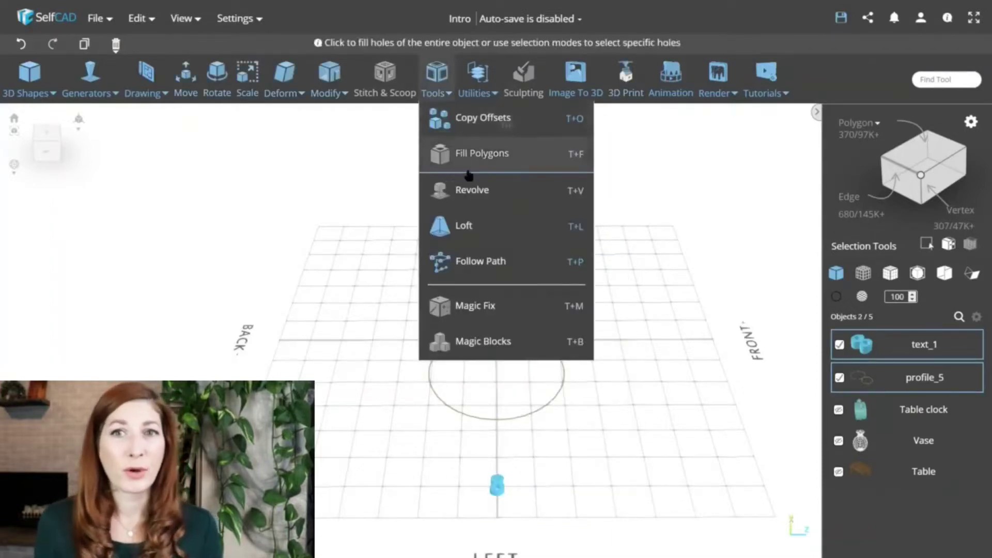
left_click(488, 259)
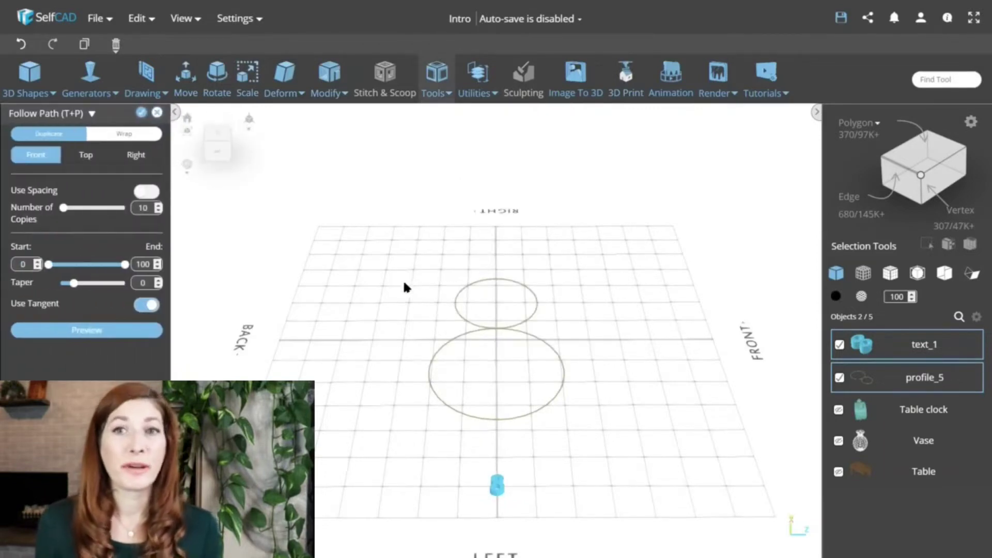
left_click(119, 337)
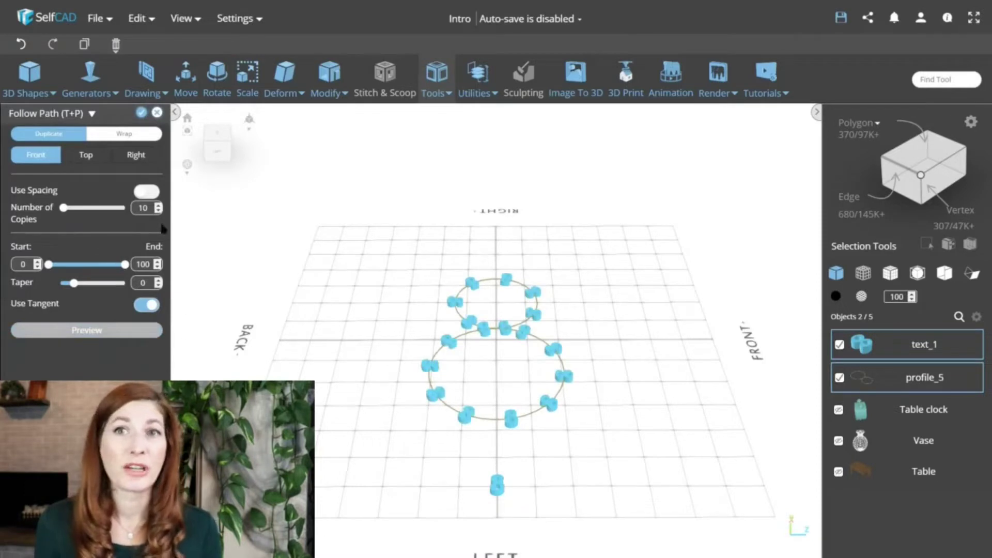
Set the copy count to 10 and try Top and Right orientations, ending on Front
left_click(158, 205)
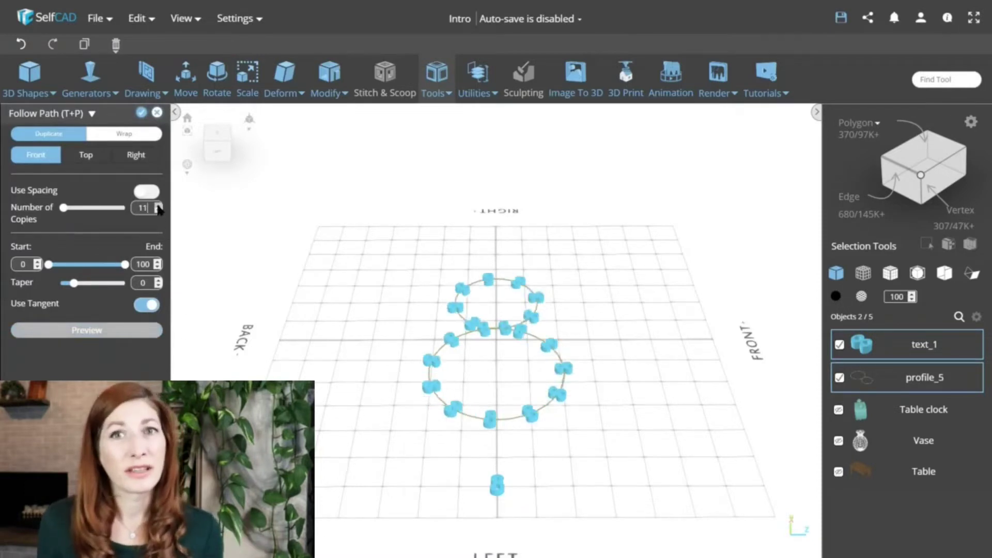
left_click(158, 211)
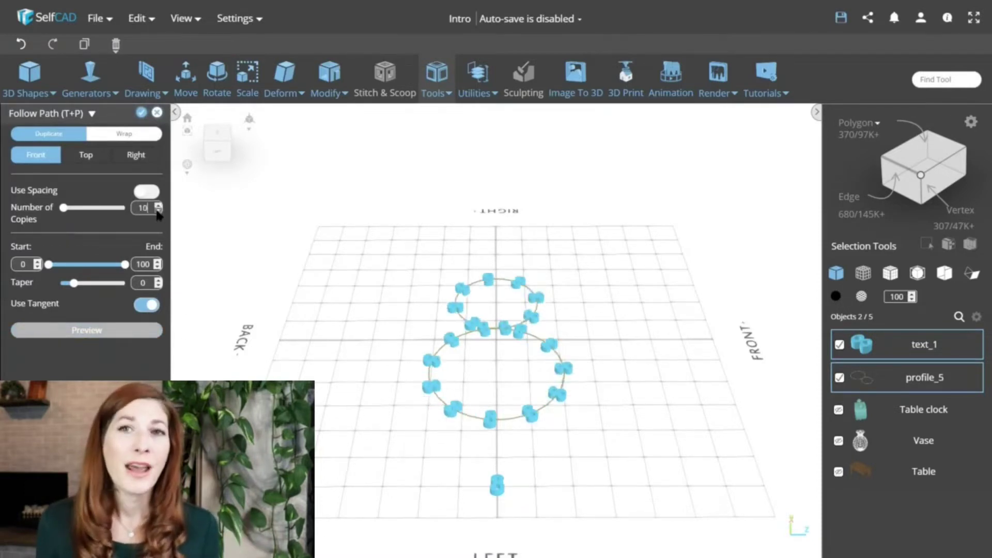
left_click(99, 157)
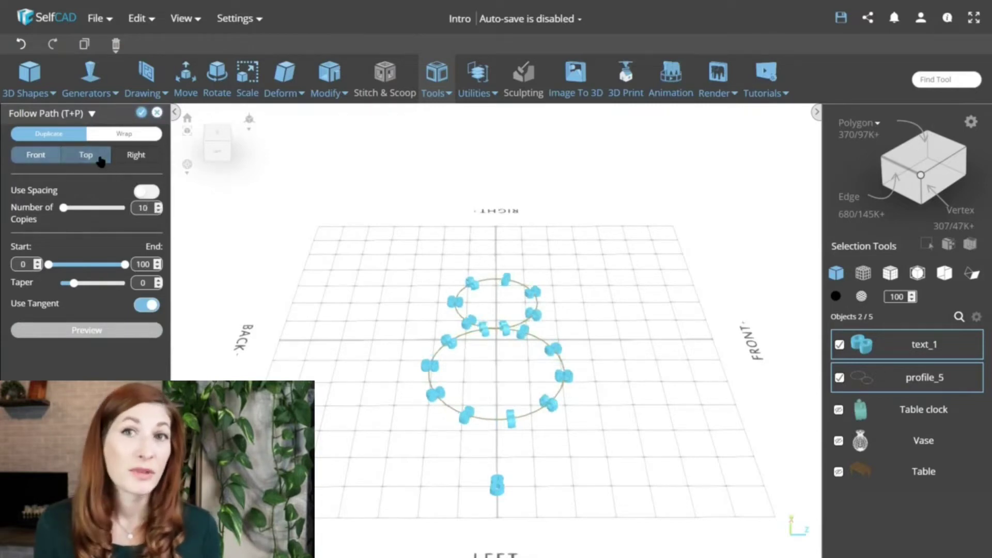
left_click(127, 157)
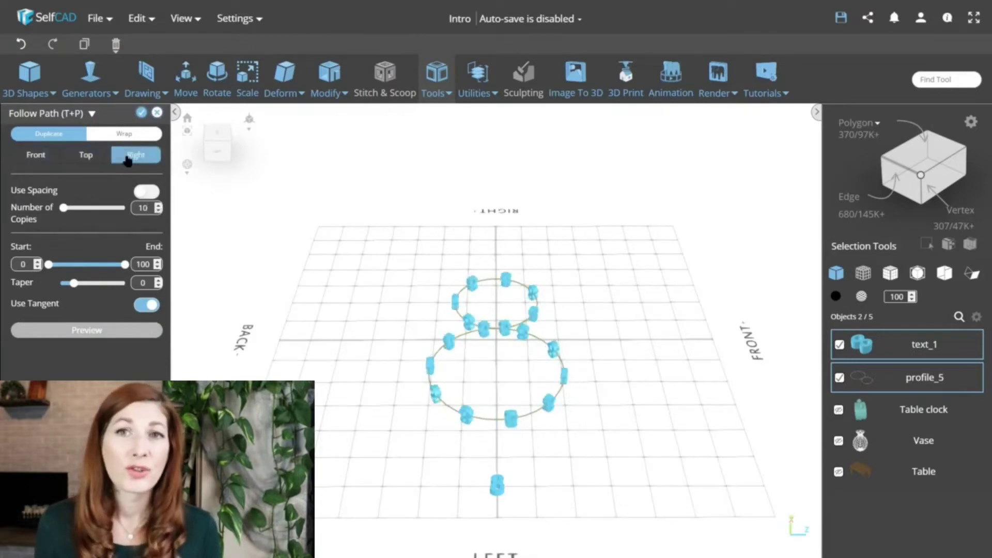
left_click(52, 158)
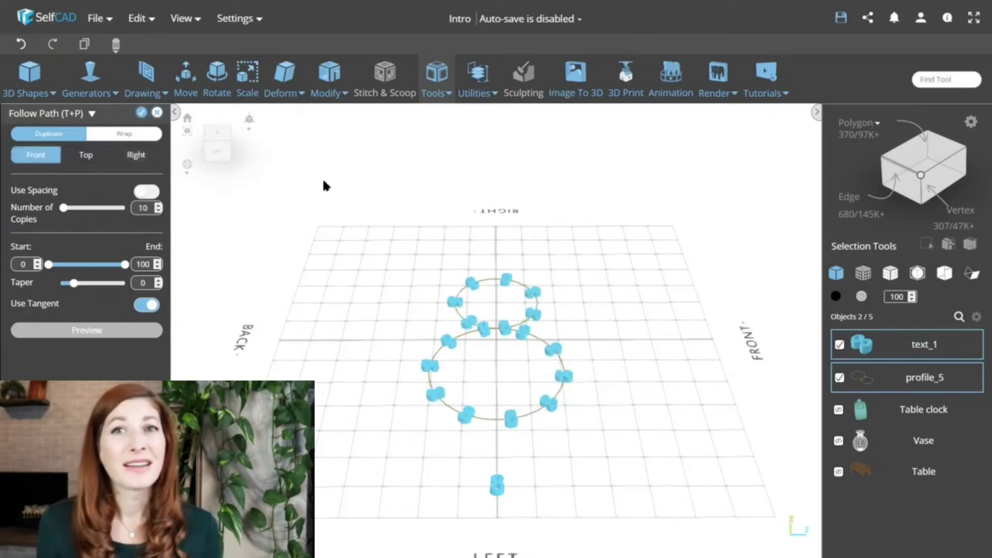
right_click_drag(324, 182, 345, 221)
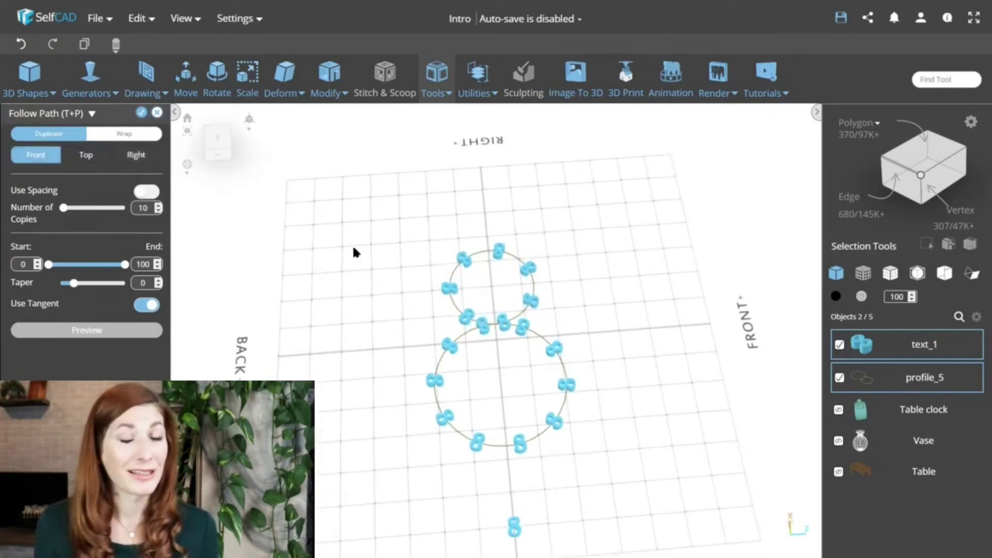